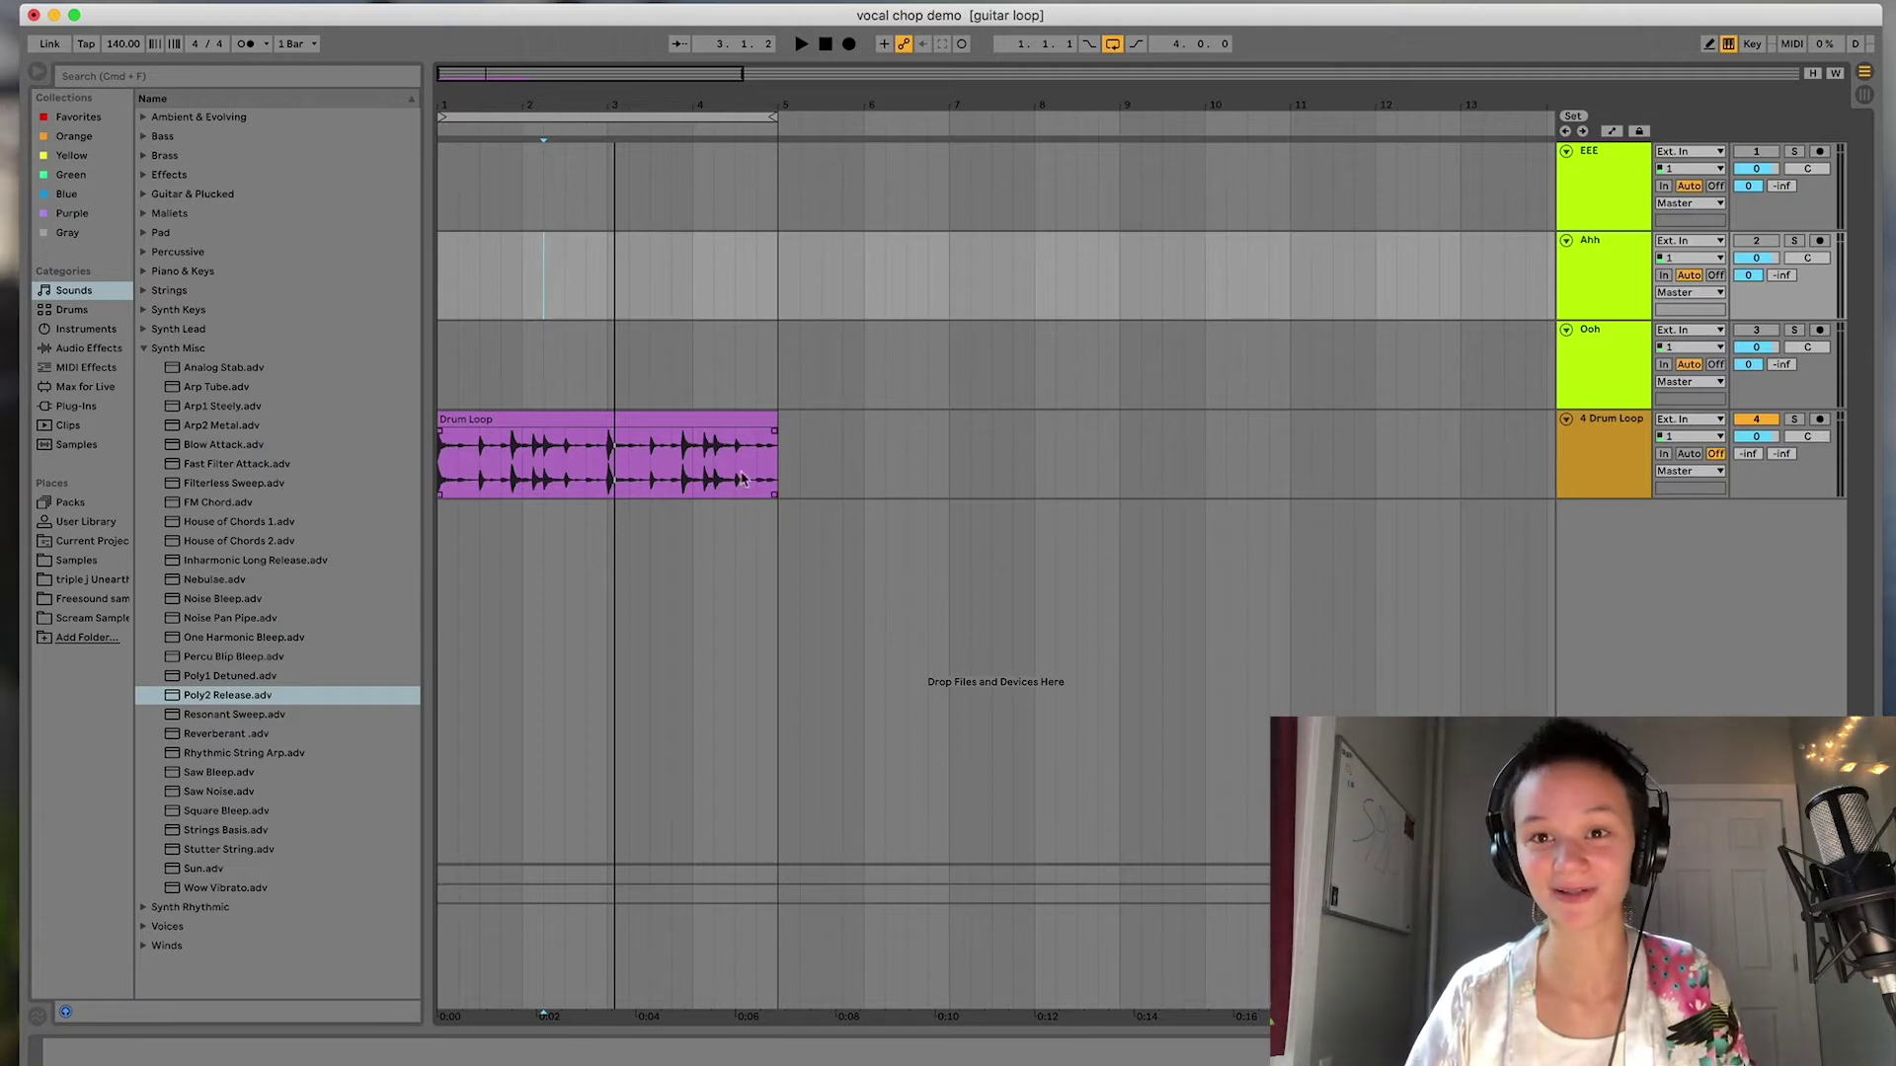
# Check the number of matching vocal sounds in the Freesound search, then return to Ableton.
pyautogui.press('super+Tab')
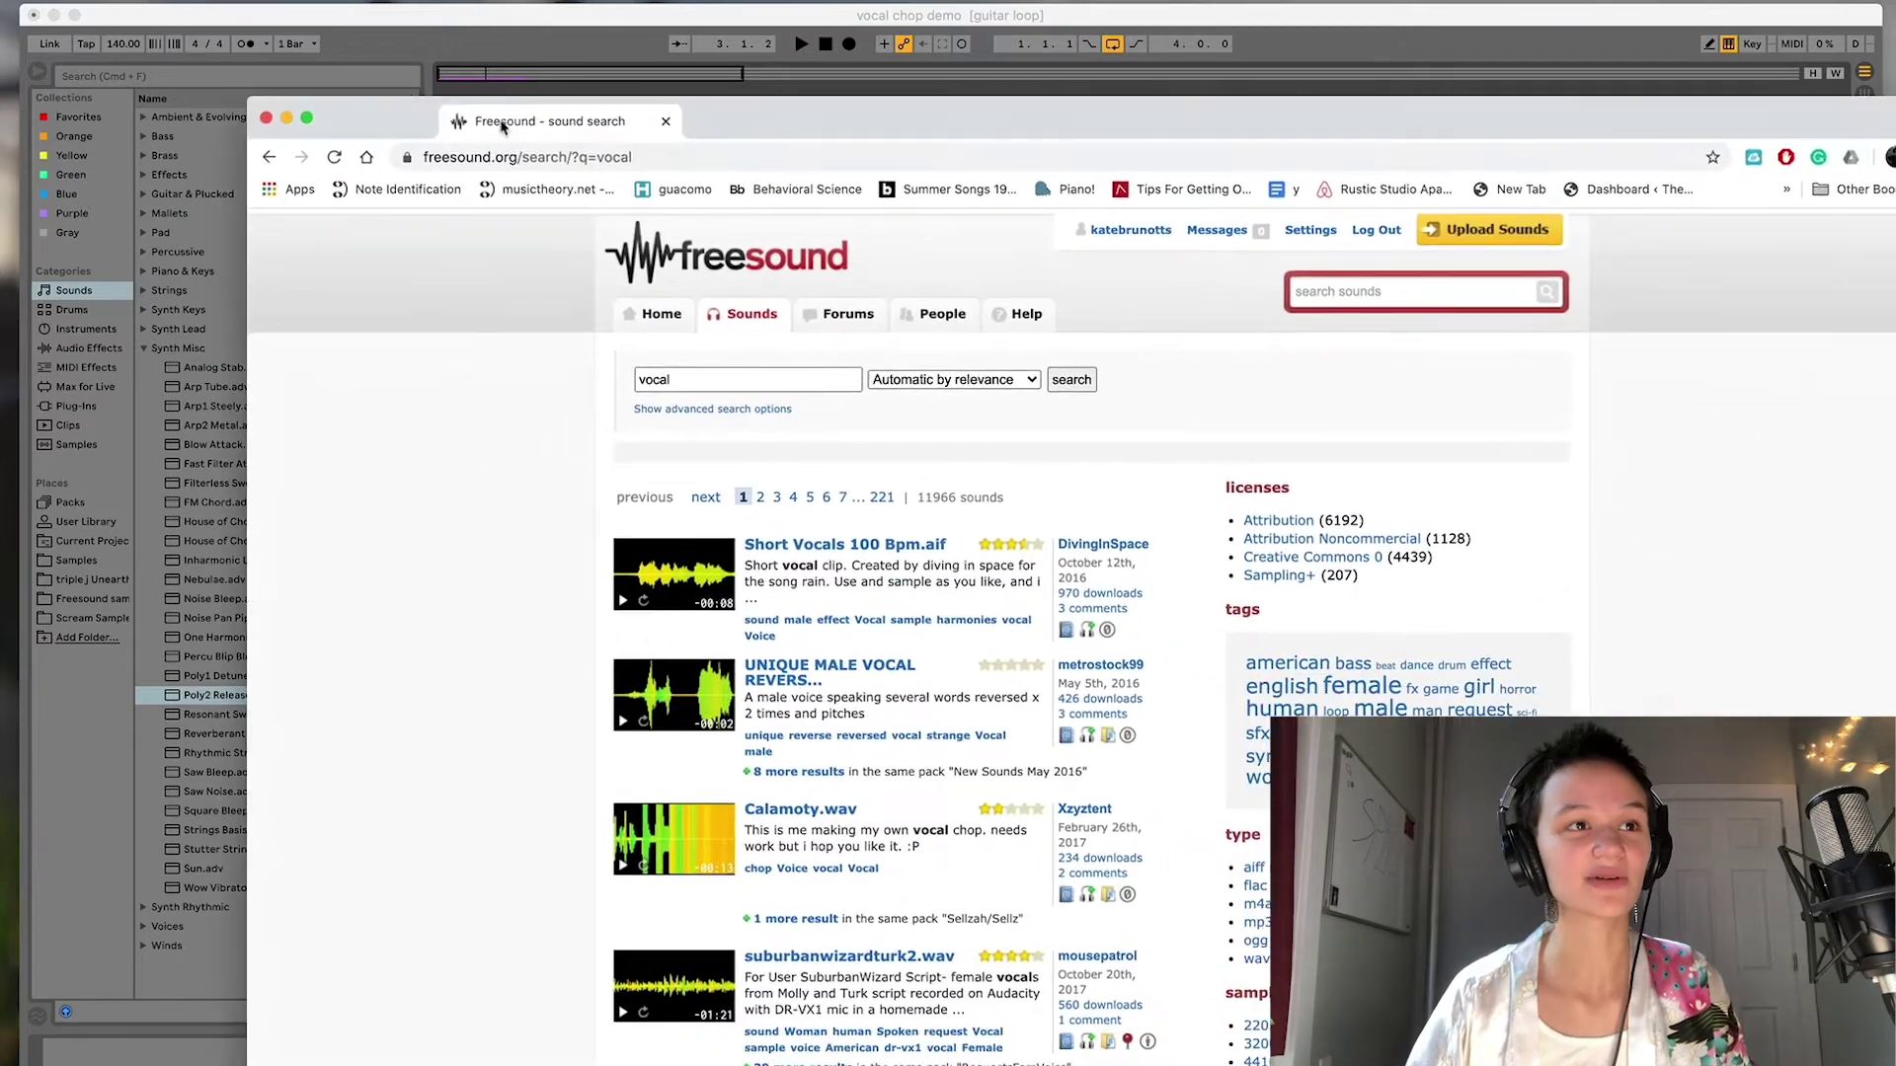
pyautogui.moveTo(502, 125); pyautogui.dragTo(473, 99)
pyautogui.scroll(-1, 1138, 404)
pyautogui.scroll(1, 592, 362)
pyautogui.moveTo(973, 450); pyautogui.dragTo(880, 454)
pyautogui.click(1084, 432)
pyautogui.press('super+Tab')
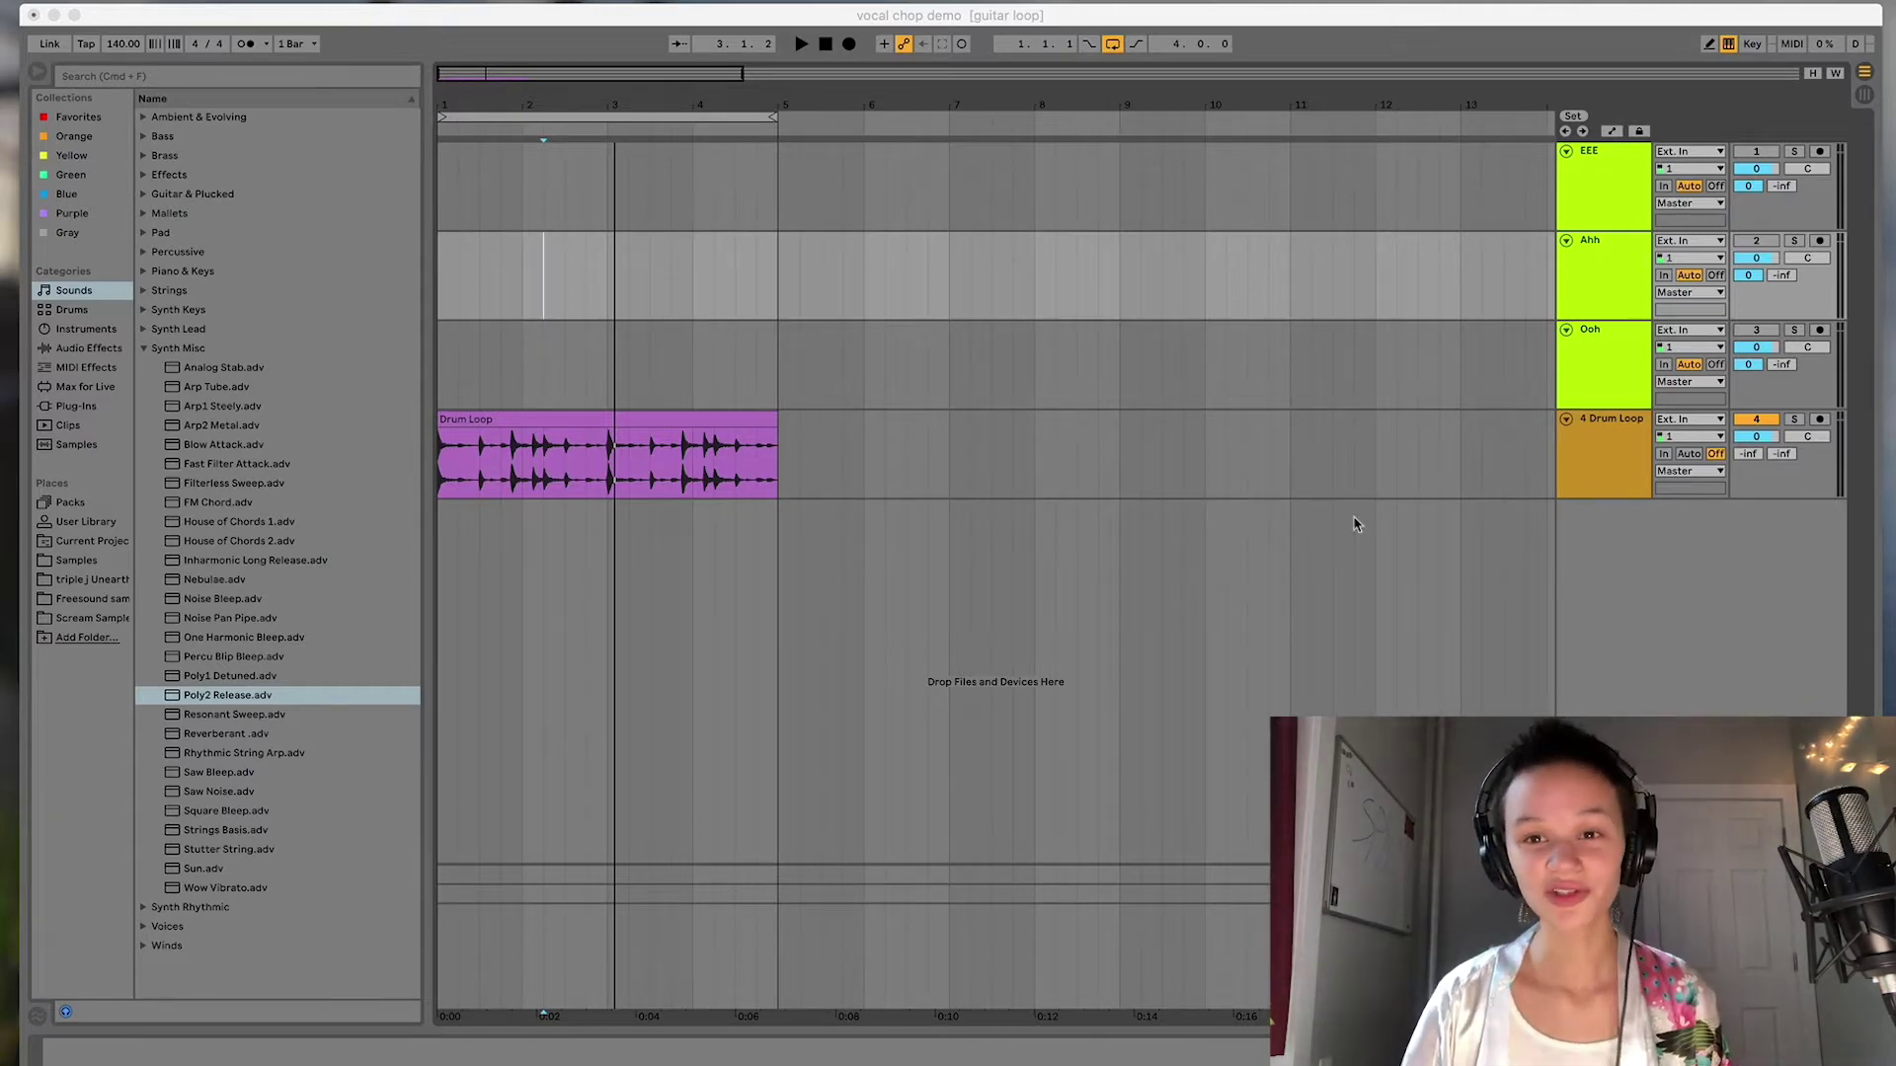
# Move the insert marker back to the arrangement start at 1.1.1.
pyautogui.click(1631, 264)
pyautogui.click(1631, 276)
pyautogui.click(1631, 363)
pyautogui.click(1607, 210)
pyautogui.click(443, 229)
# Play the Drum Loop, then step through EEE and Ahh to leave the Ooh track selected.
pyautogui.click(1605, 464)
pyautogui.press('space')
pyautogui.press('space')
pyautogui.click(1395, 394)
pyautogui.click(1599, 172)
pyautogui.click(1597, 282)
pyautogui.click(1610, 381)
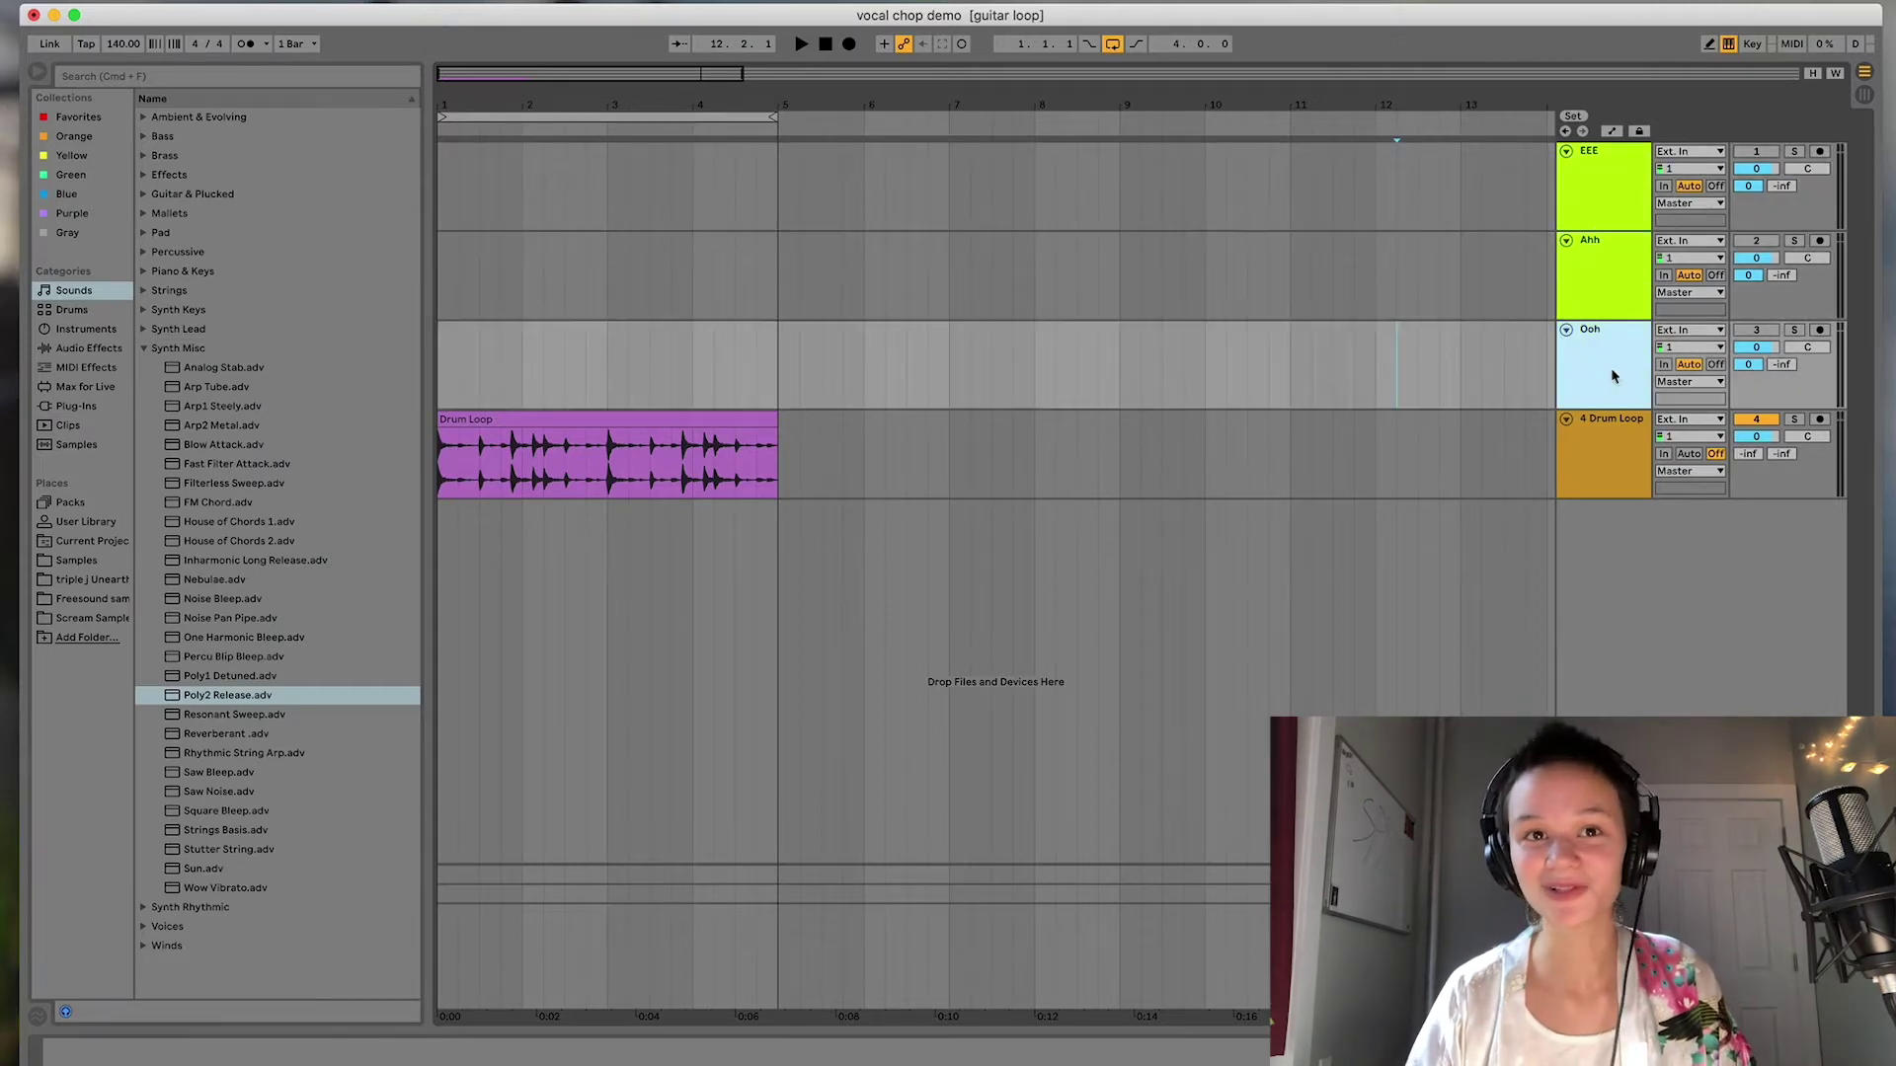
# Arm the Ooh track and record a sung take on it.
pyautogui.click(1772, 332)
pyautogui.press('space')
pyautogui.click(848, 45)
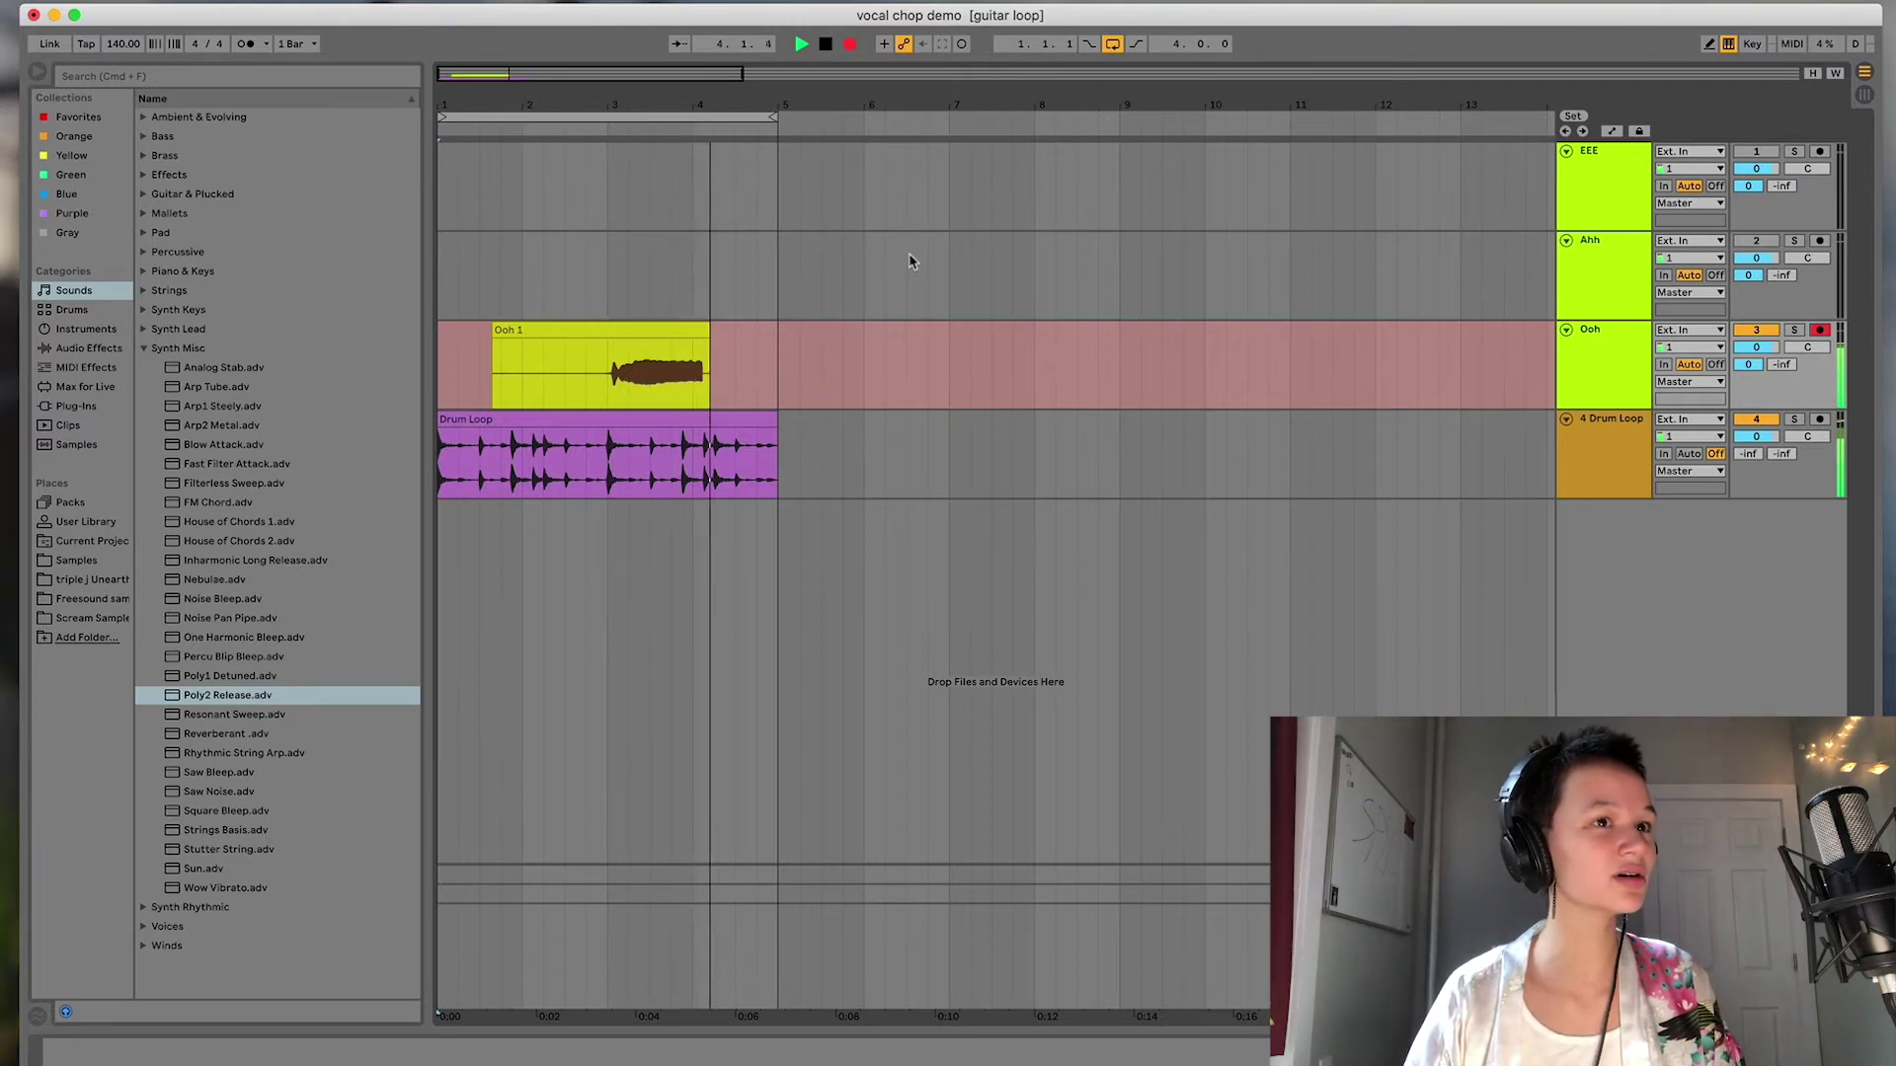
pyautogui.press('space')
# Arm the Ahh track and record a sung take on it.
pyautogui.click(1820, 240)
pyautogui.press('space')
pyautogui.click(850, 44)
pyautogui.press('space')
# Arm the EEE track and record a sung take on it.
pyautogui.click(1820, 151)
pyautogui.click(849, 43)
pyautogui.press('space')
# Switch off the EEE track's Arm button.
pyautogui.click(1817, 152)
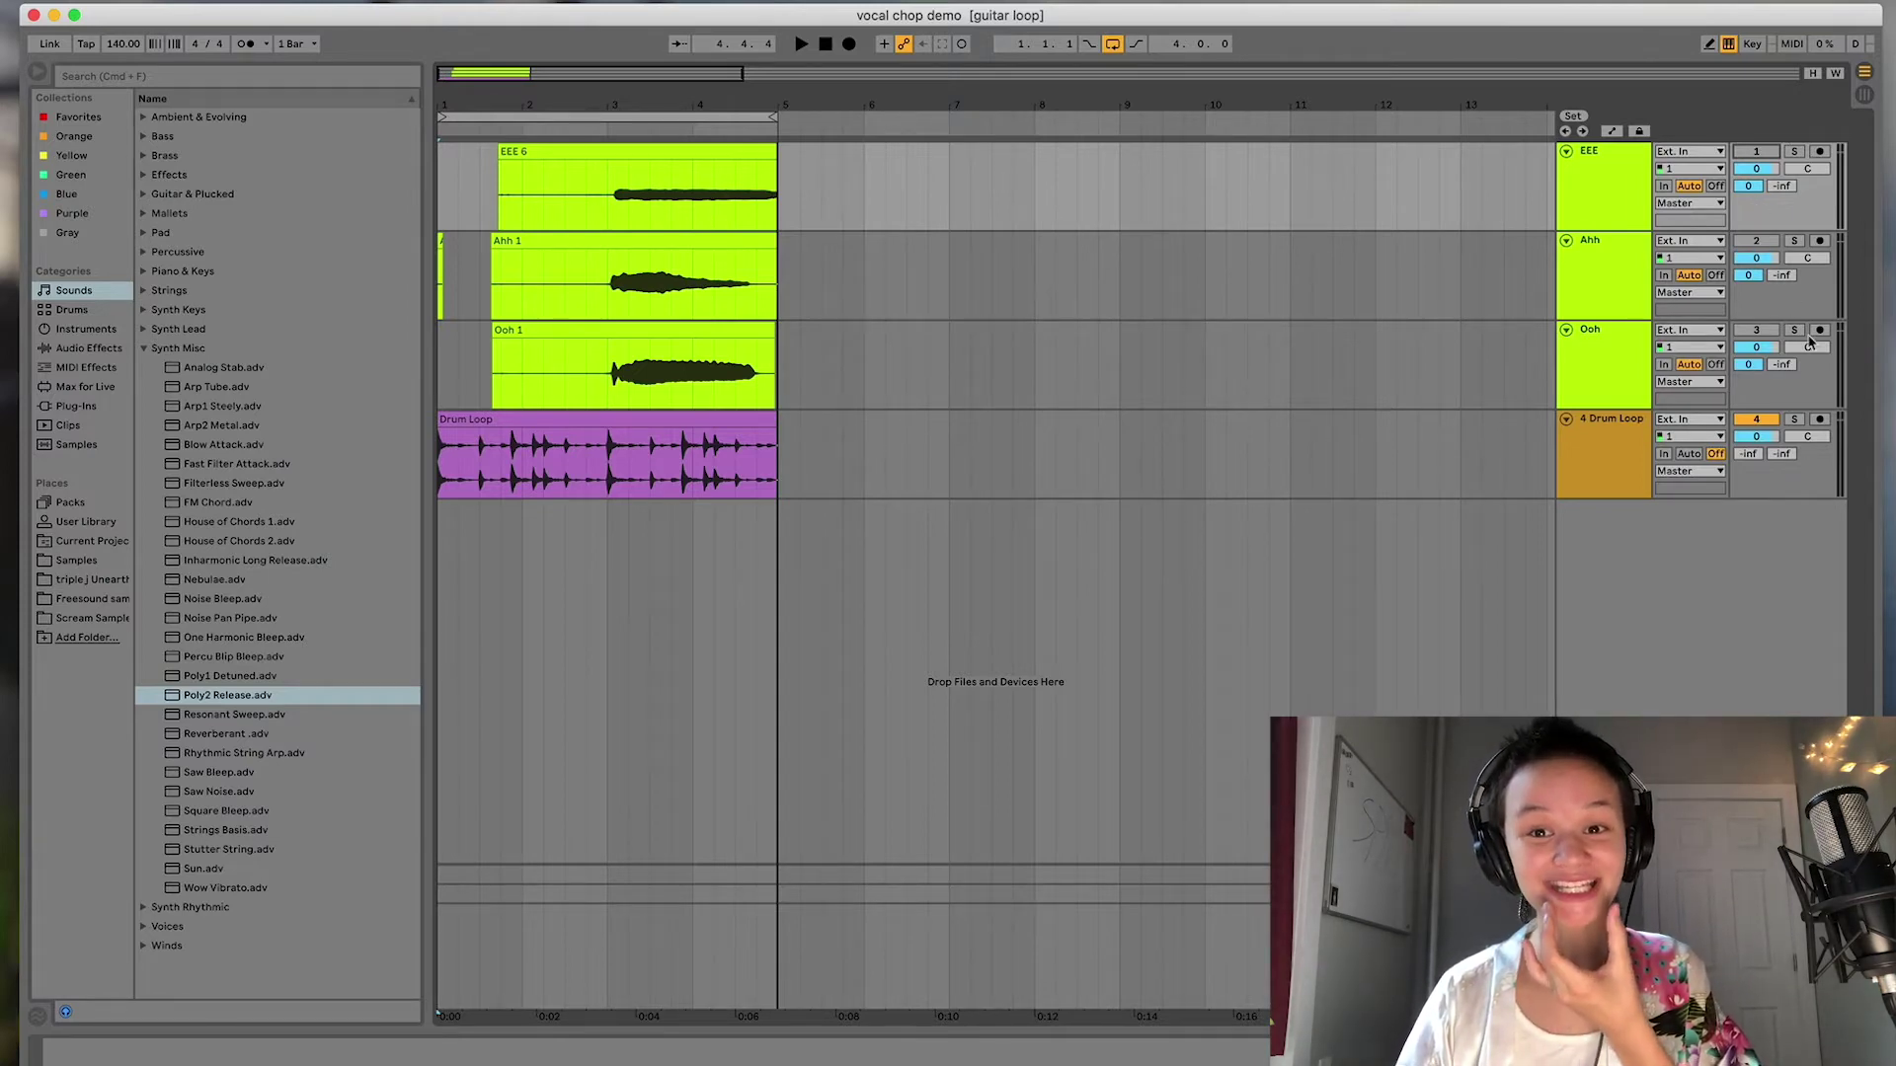
pyautogui.moveTo(462, 309); pyautogui.dragTo(415, 316)
# Select the Ooh 1 clip and set the insert point at 3.2.1.
pyautogui.click(629, 203)
pyautogui.click(590, 317)
pyautogui.click(635, 364)
pyautogui.moveTo(649, 384)
pyautogui.mouseDown()
pyautogui.moveTo(686, 383)
pyautogui.moveTo(655, 405)
pyautogui.mouseUp()
pyautogui.moveTo(650, 392); pyautogui.dragTo(687, 394)
pyautogui.click(607, 390)
pyautogui.click(625, 388)
pyautogui.click(628, 392)
# Delete the silent start of Ooh 1 and its tail up to bar 5.
pyautogui.moveTo(629, 387); pyautogui.dragTo(441, 380)
pyautogui.press('Delete')
pyautogui.moveTo(712, 388); pyautogui.dragTo(783, 392)
pyautogui.press('Delete')
# Delete the unwanted start and tail of the Ahh 1 clip.
pyautogui.click(690, 299)
pyautogui.moveTo(625, 302); pyautogui.dragTo(486, 308)
pyautogui.press('Delete')
pyautogui.moveTo(691, 304); pyautogui.dragTo(795, 311)
pyautogui.press('Delete')
# Solo and audition the Ahh chop, then set its end to around bar 4.
pyautogui.click(622, 306)
pyautogui.click(1757, 241)
pyautogui.click(1794, 242)
pyautogui.press('space')
pyautogui.press('space')
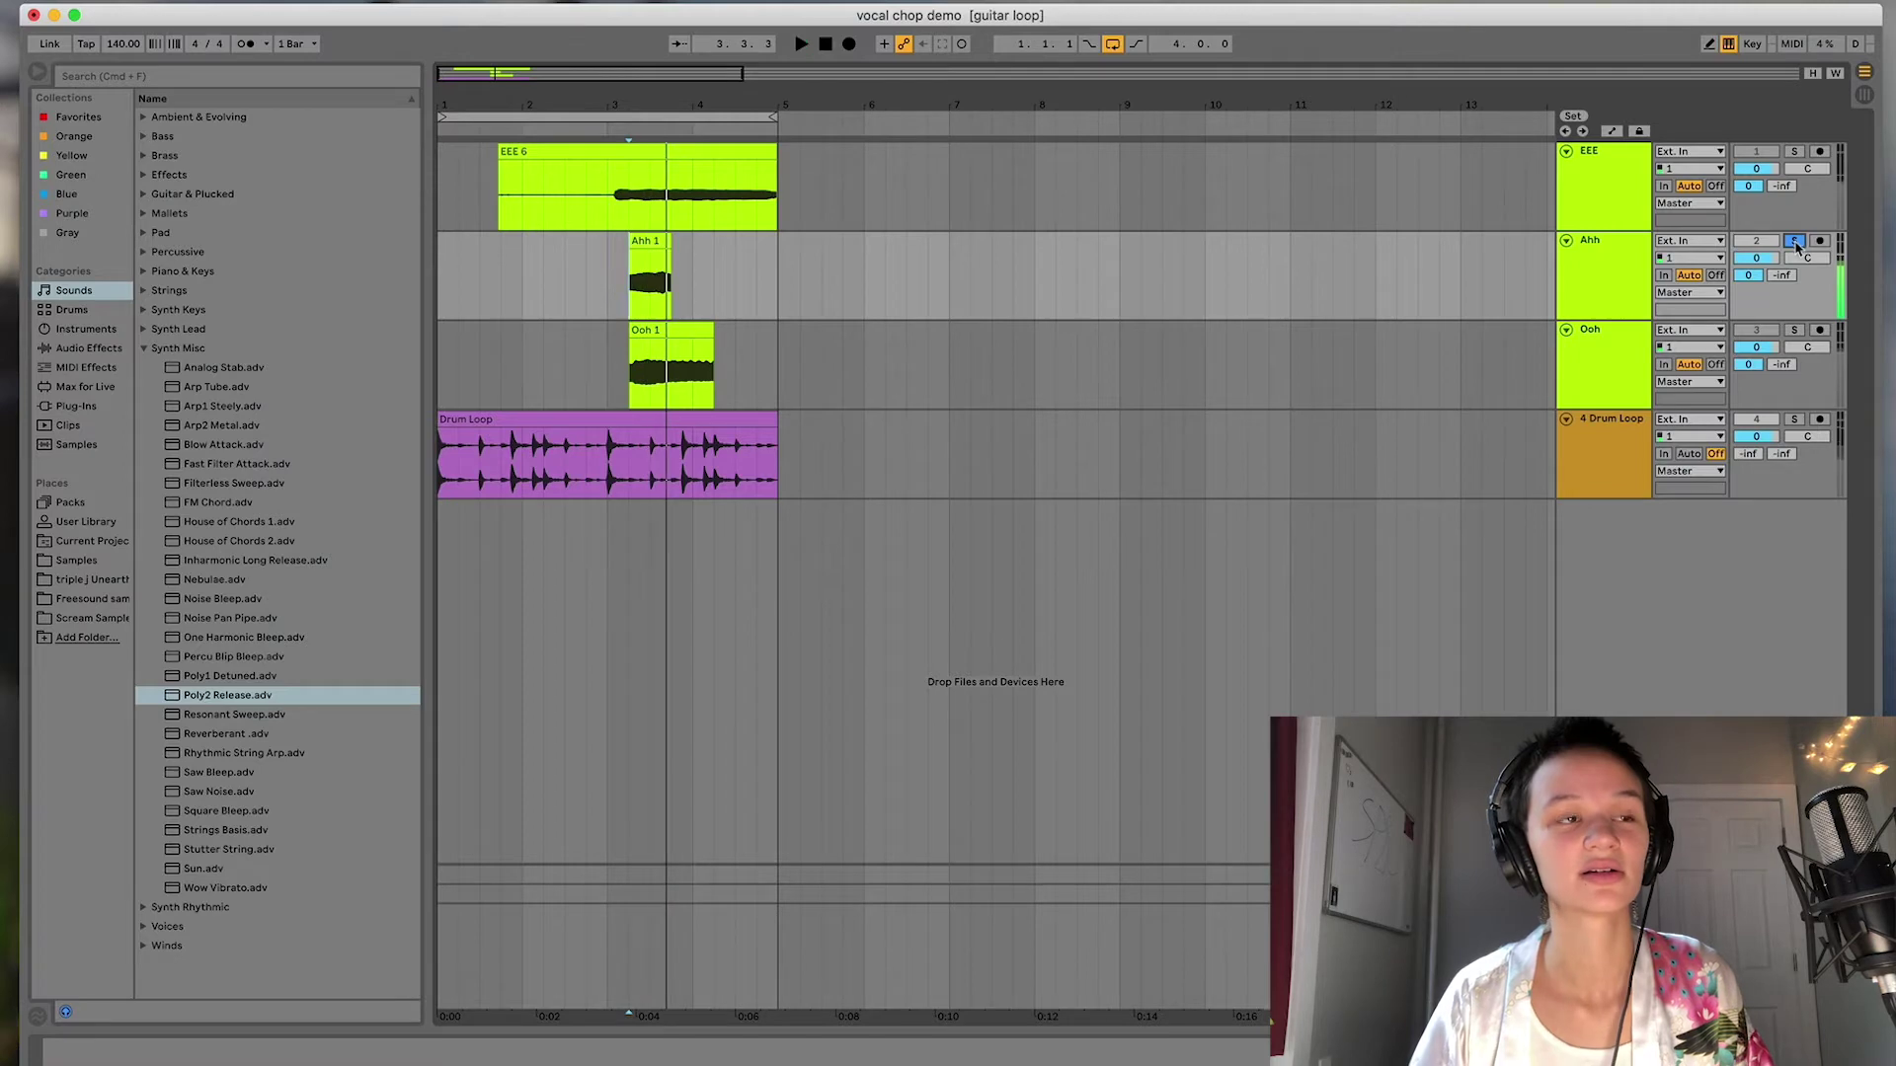
pyautogui.click(661, 245)
pyautogui.moveTo(727, 253); pyautogui.dragTo(778, 258)
pyautogui.click(710, 292)
pyautogui.press('space')
pyautogui.click(769, 244)
pyautogui.moveTo(763, 247); pyautogui.dragTo(692, 246)
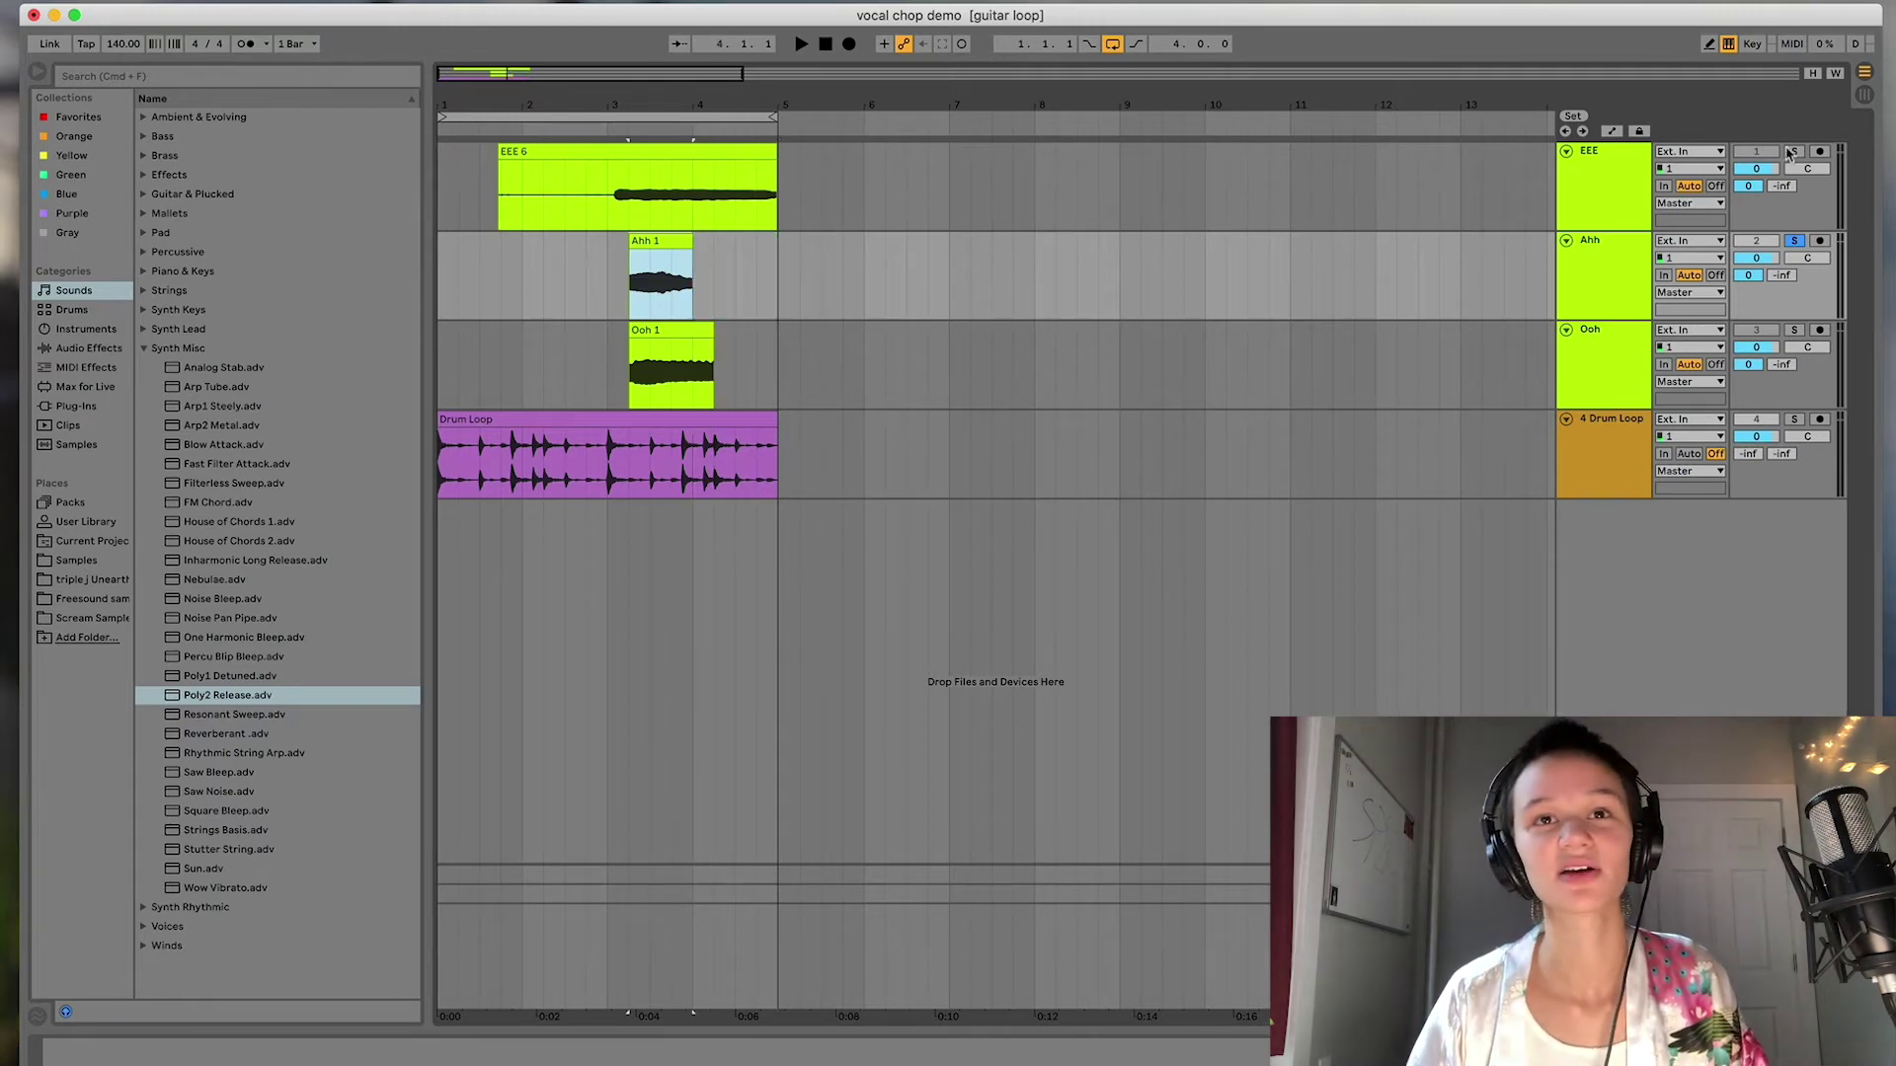
# Split EEE 6 with Cmd+E, delete the unwanted part, and move the chop to bar 3.
pyautogui.click(672, 221)
pyautogui.moveTo(638, 205); pyautogui.dragTo(736, 219)
pyautogui.click(666, 223)
pyautogui.press('super+e')
pyautogui.press('Delete')
pyautogui.click(752, 153)
pyautogui.moveTo(753, 153); pyautogui.dragTo(645, 153)
# Unsolo Ahh and switch the EEE, Ahh and Ooh tracks back on.
pyautogui.click(1795, 241)
pyautogui.click(628, 195)
pyautogui.click(1756, 151)
pyautogui.click(1757, 240)
pyautogui.click(1757, 330)
# Play the three chops together from near bar 3 and select the Ooh track.
pyautogui.click(607, 203)
pyautogui.press('space')
pyautogui.press('space')
pyautogui.click(1609, 366)
pyautogui.moveTo(706, 370)
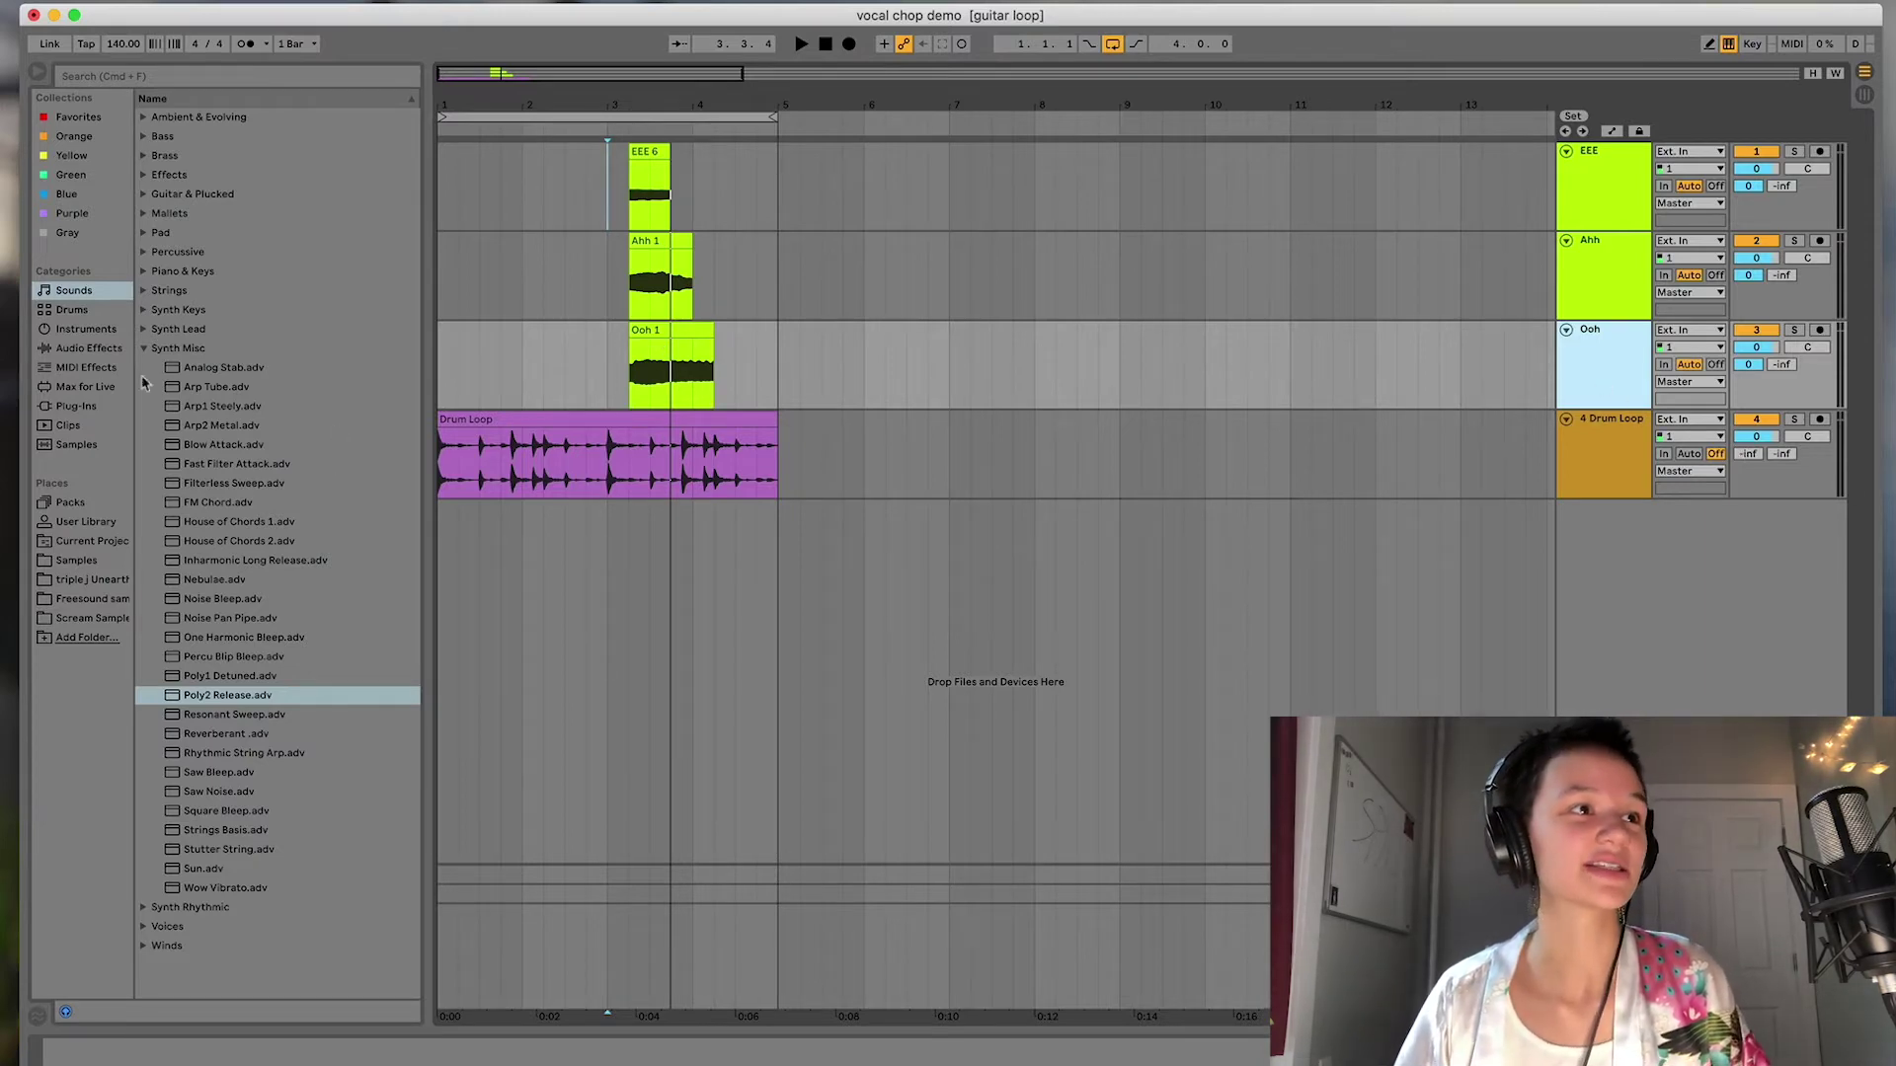
pyautogui.click(73, 350)
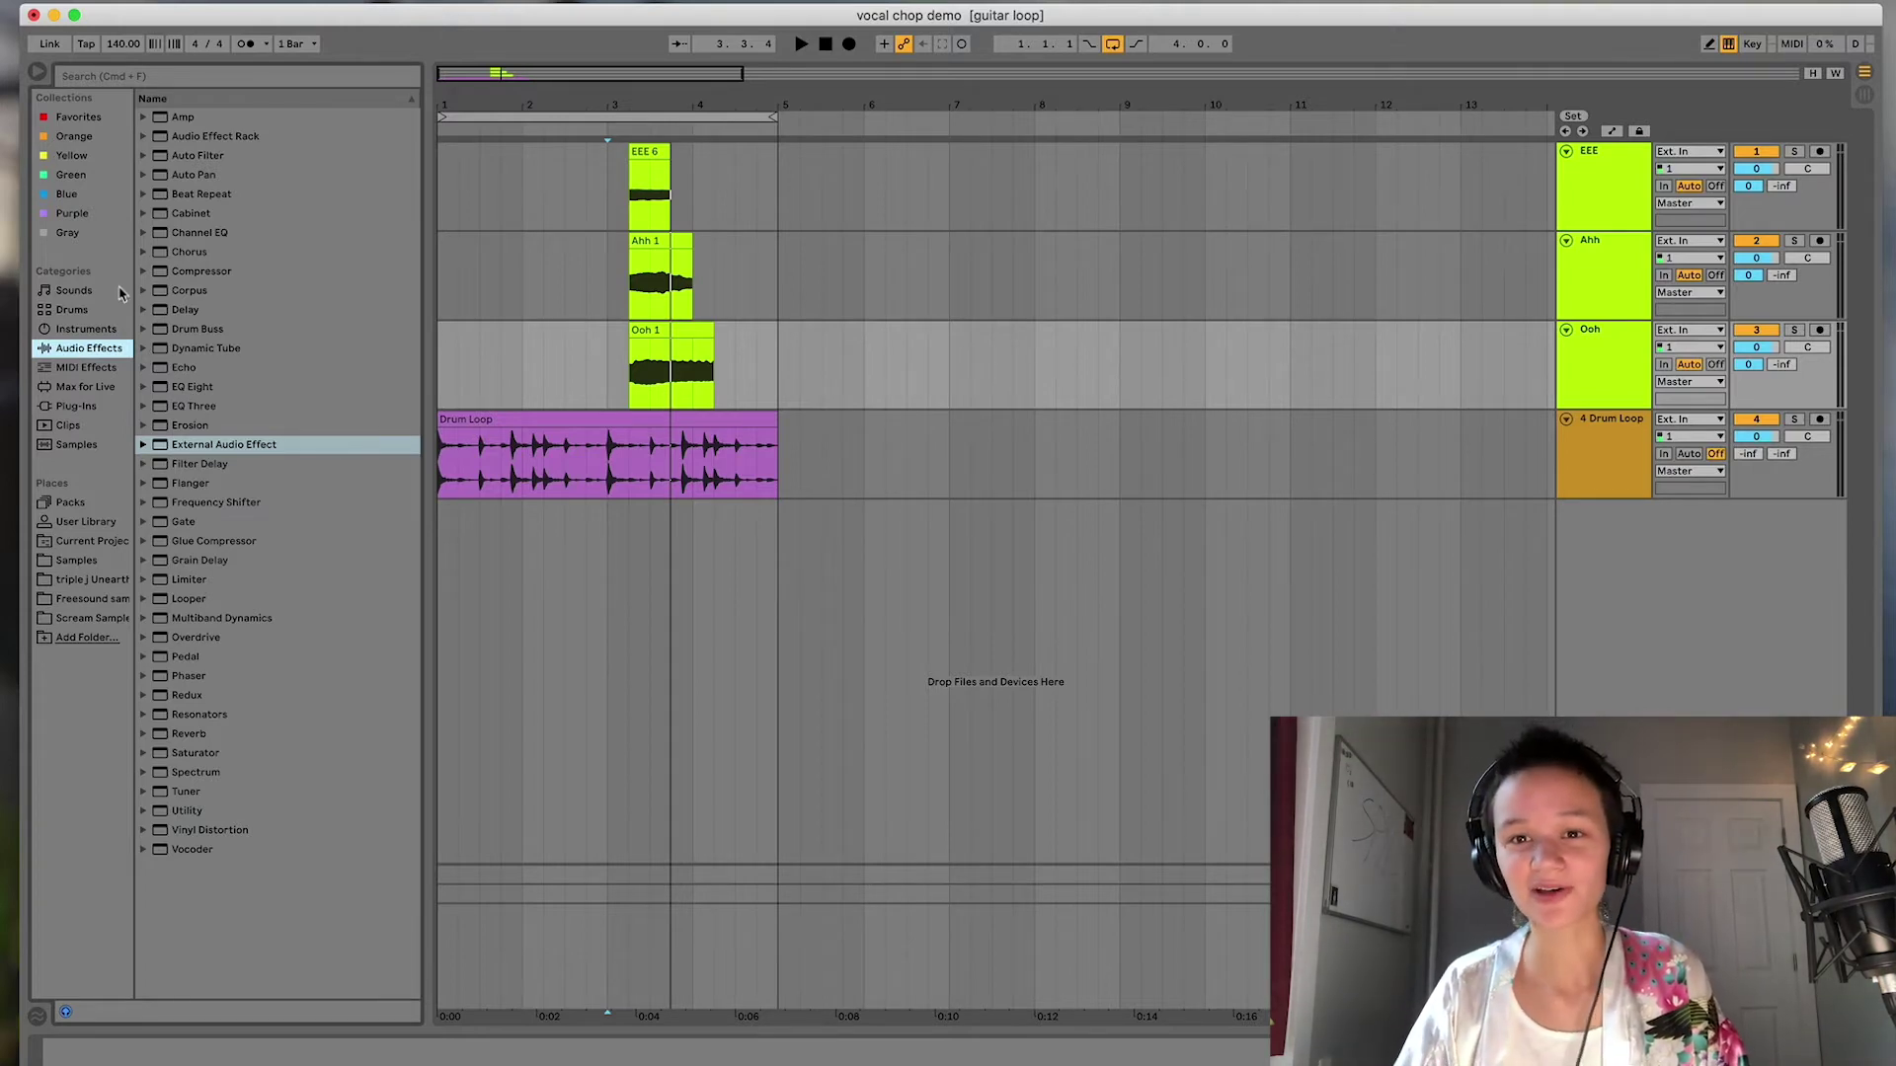
pyautogui.click(1644, 397)
pyautogui.moveTo(186, 791); pyautogui.dragTo(882, 385)
pyautogui.press('space')
pyautogui.click(633, 364)
pyautogui.press('space')
pyautogui.doubleClick(647, 330)
pyautogui.press('space')
pyautogui.click(1592, 368)
pyautogui.click(1795, 331)
pyautogui.click(1600, 383)
pyautogui.press('space')
pyautogui.press('space')
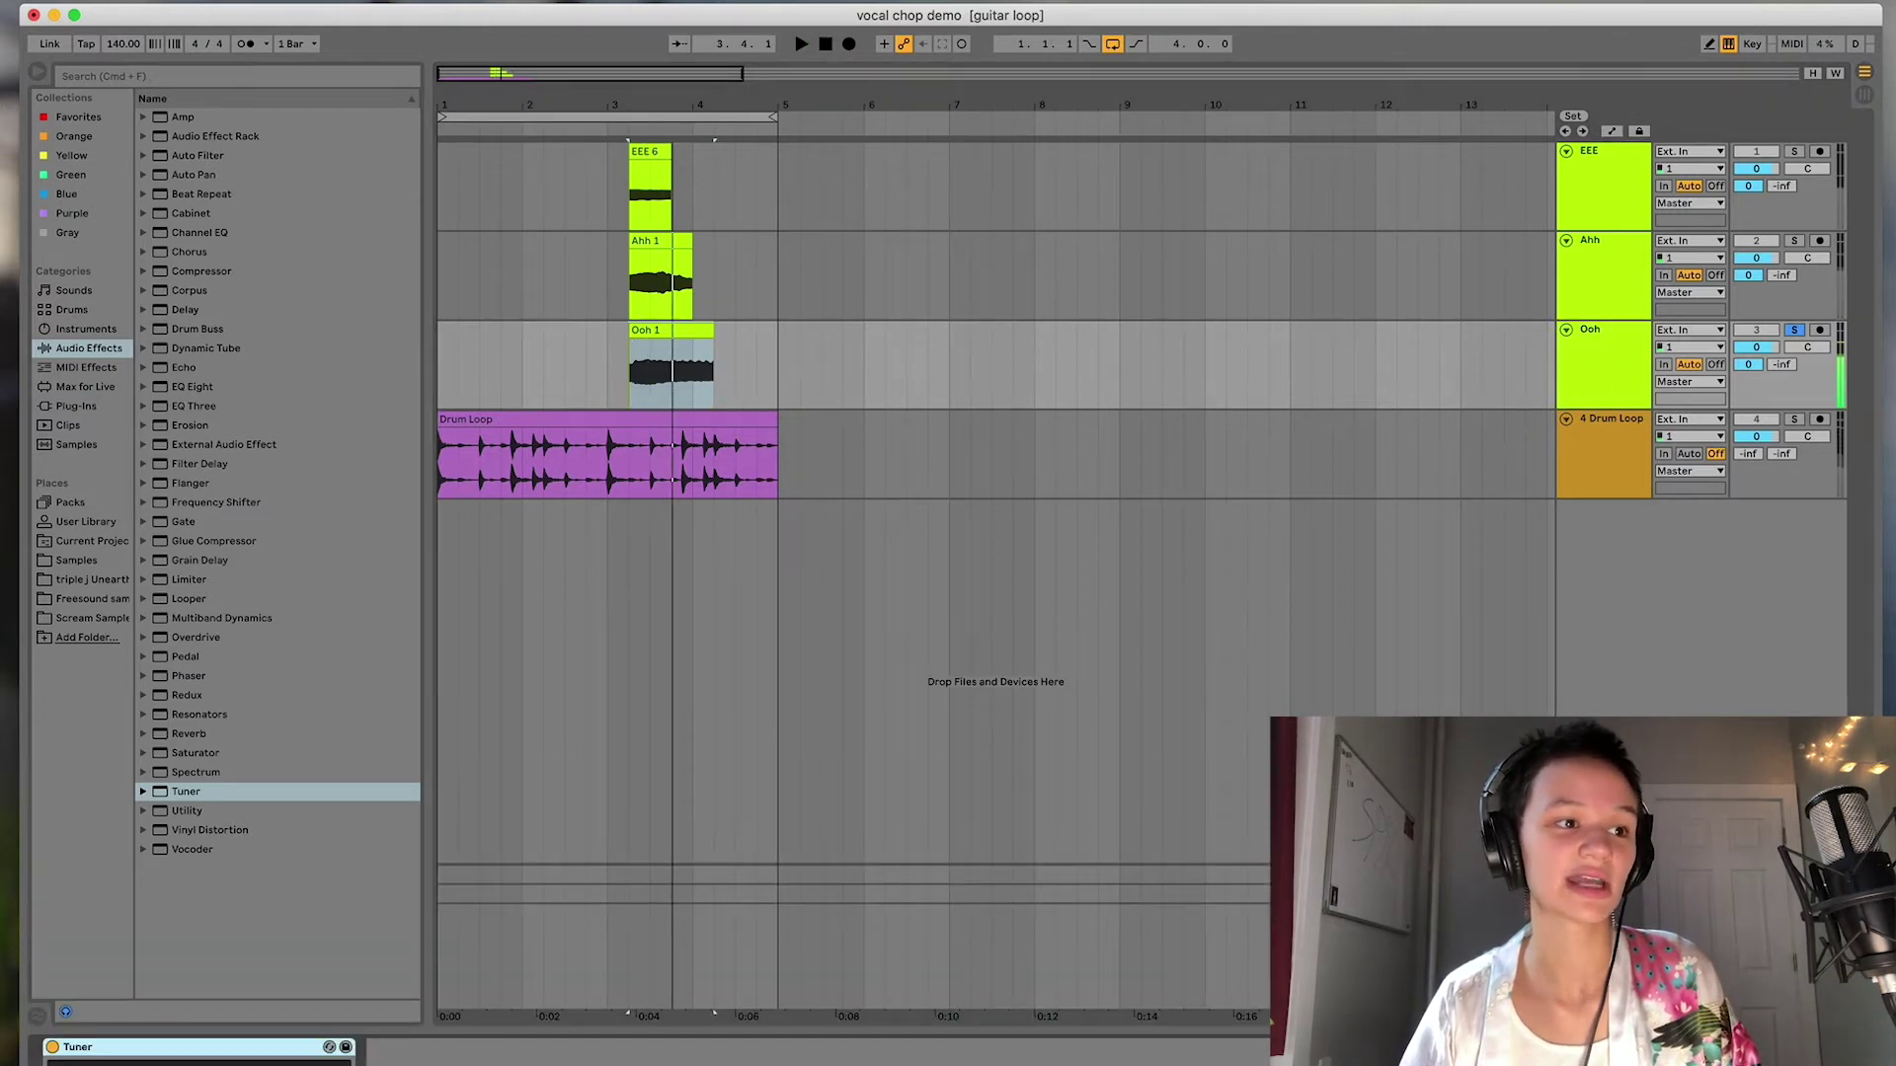
pyautogui.doubleClick(683, 328)
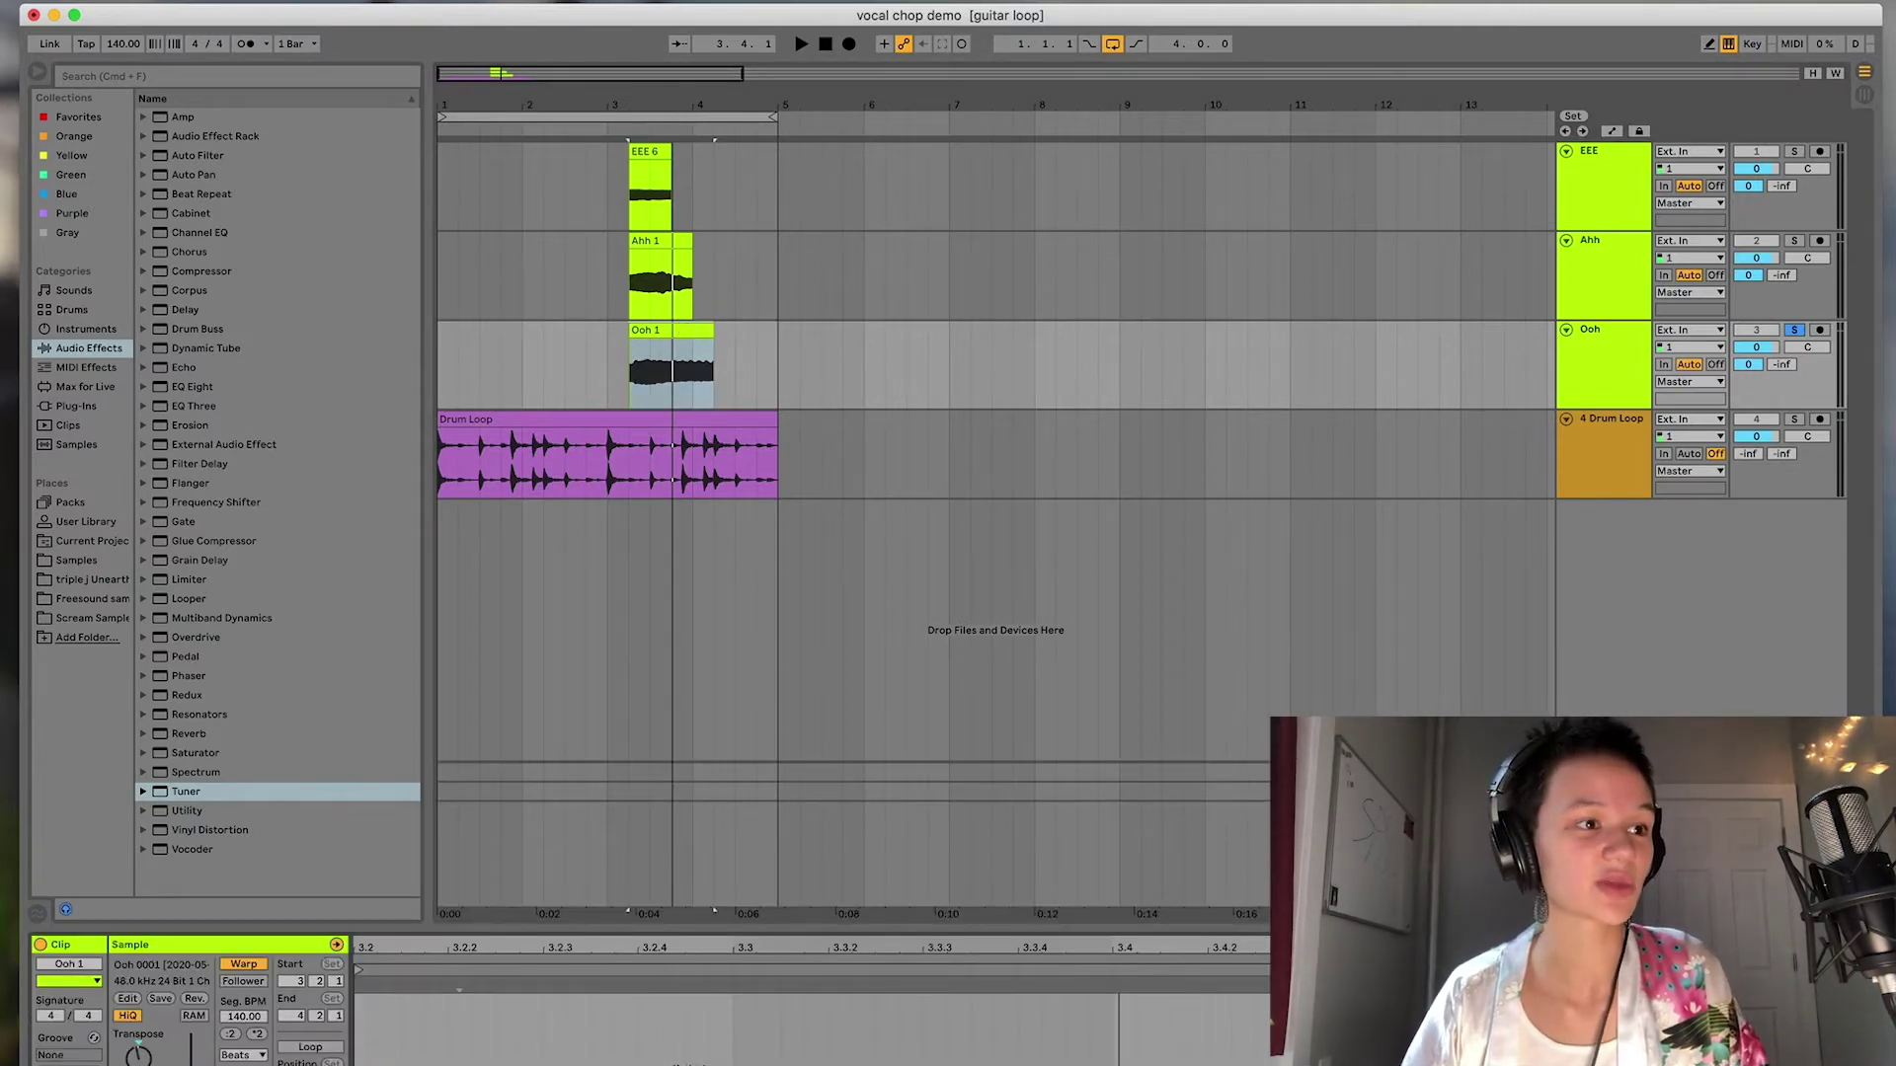
pyautogui.press('super+alt+l')
pyautogui.click(628, 221)
pyautogui.click(637, 259)
pyautogui.press('super+alt+l')
pyautogui.click(617, 205)
pyautogui.moveTo(666, 199)
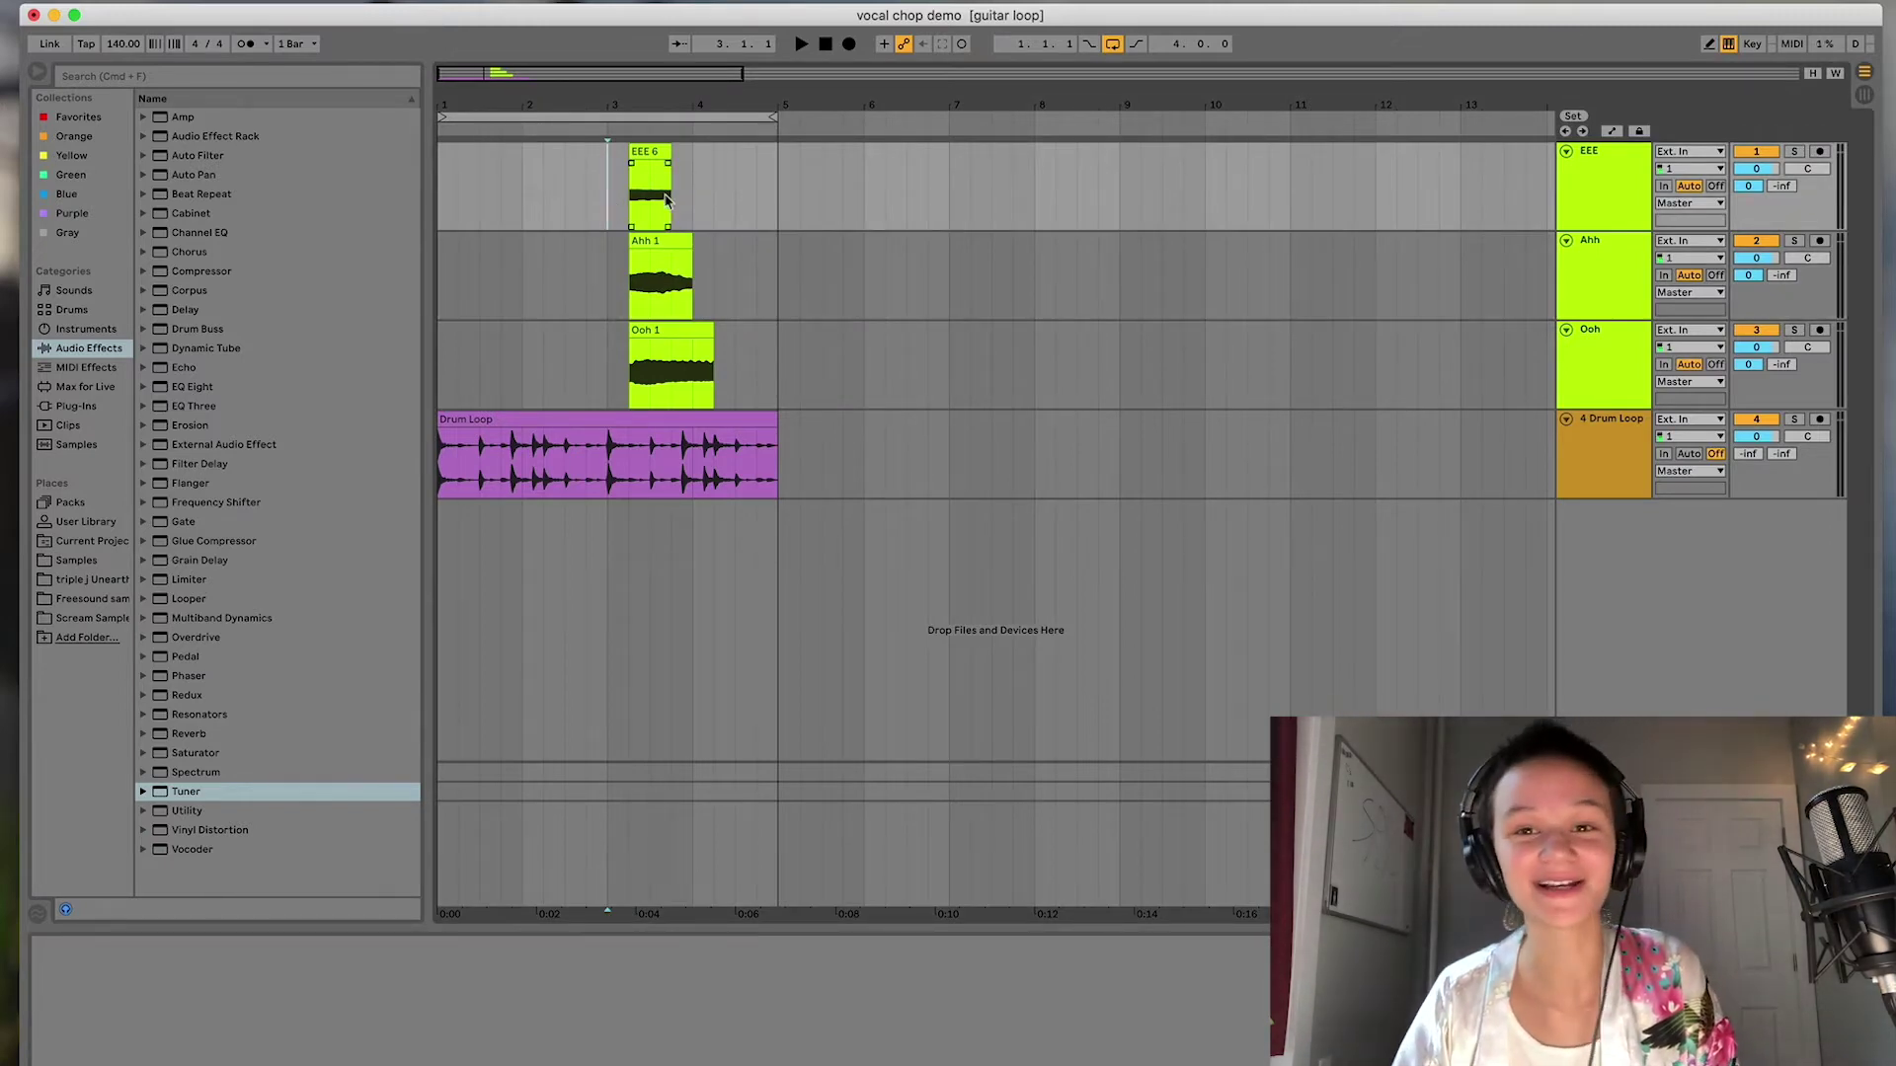
# Insert a new audio track at the top and rename it Guess and Check.
pyautogui.click(736, 276)
pyautogui.press('super+t')
pyautogui.moveTo(1600, 161); pyautogui.dragTo(1600, 164)
pyautogui.press('super+r')
pyautogui.write('Gu')
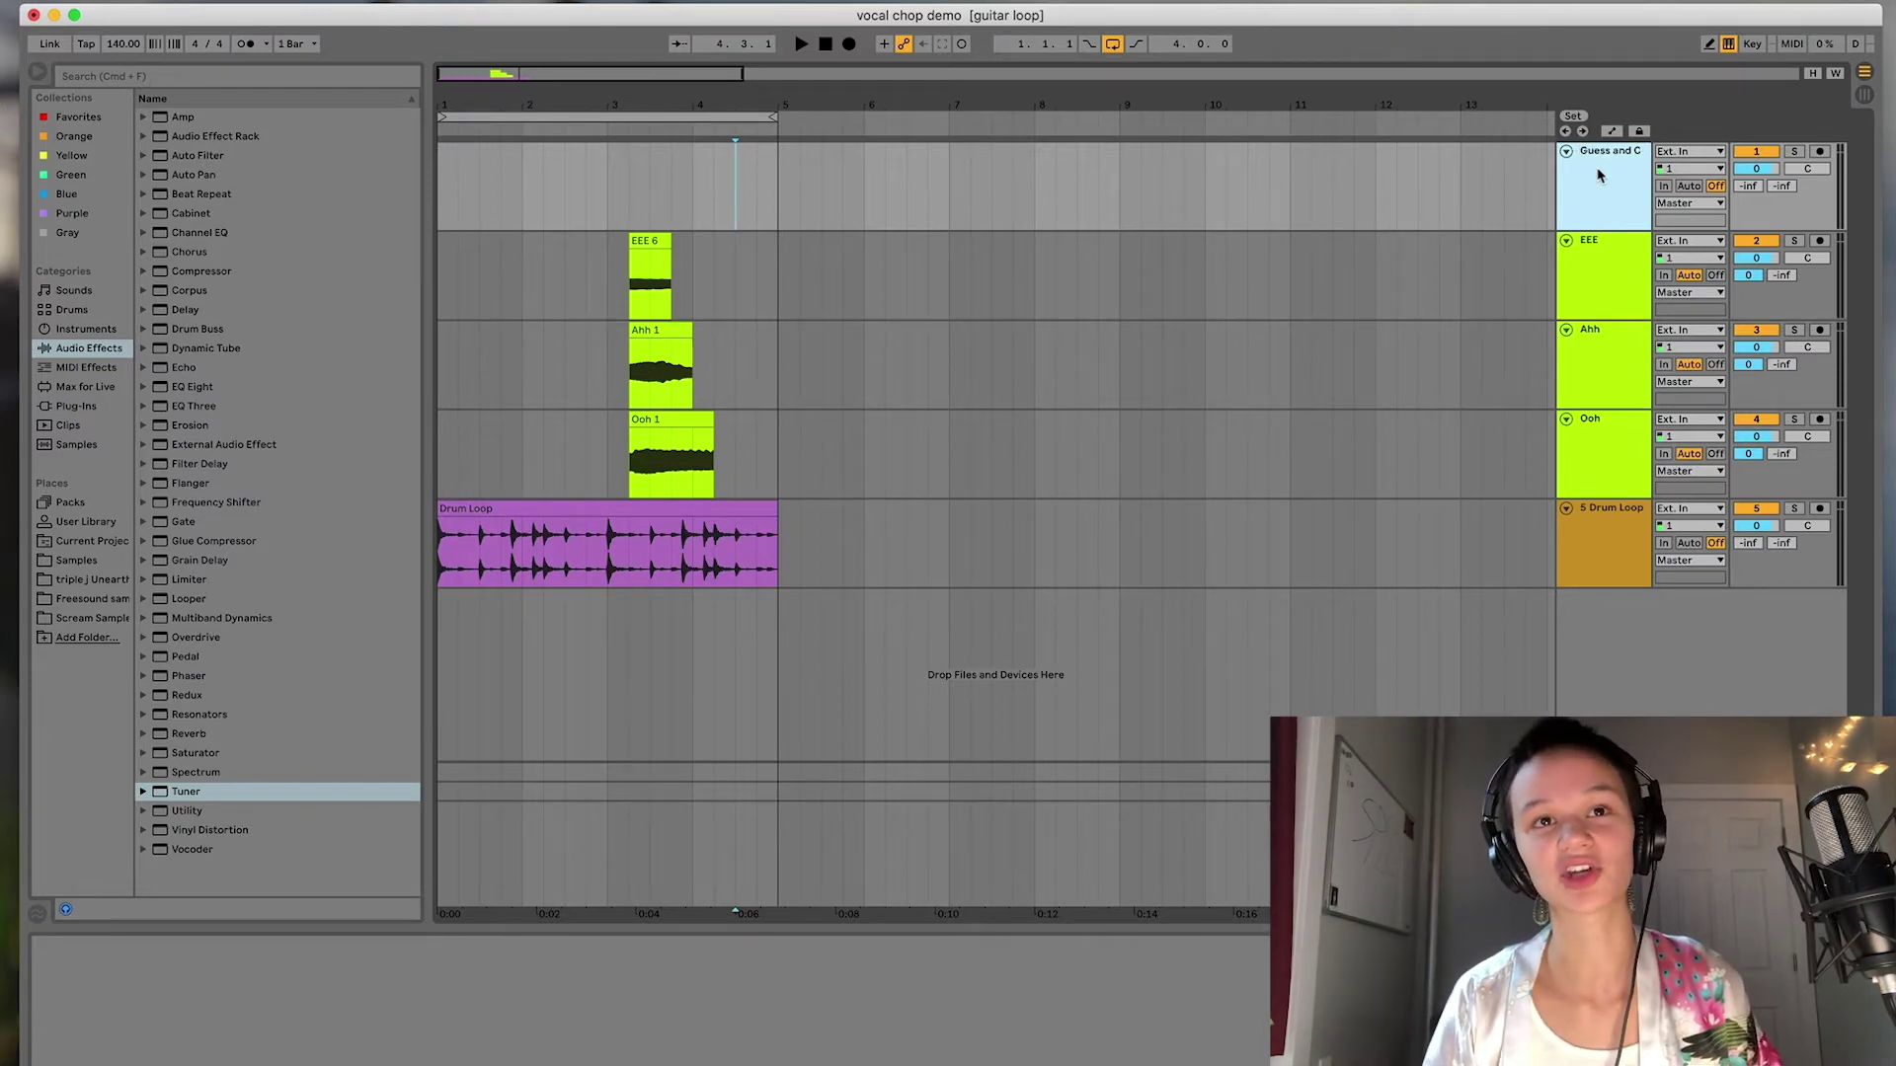
# Select the EEE 6, Ooh 1 and Ahh 1 chop clips in turn.
pyautogui.click(651, 300)
pyautogui.click(689, 393)
pyautogui.click(701, 457)
pyautogui.click(637, 344)
pyautogui.click(654, 299)
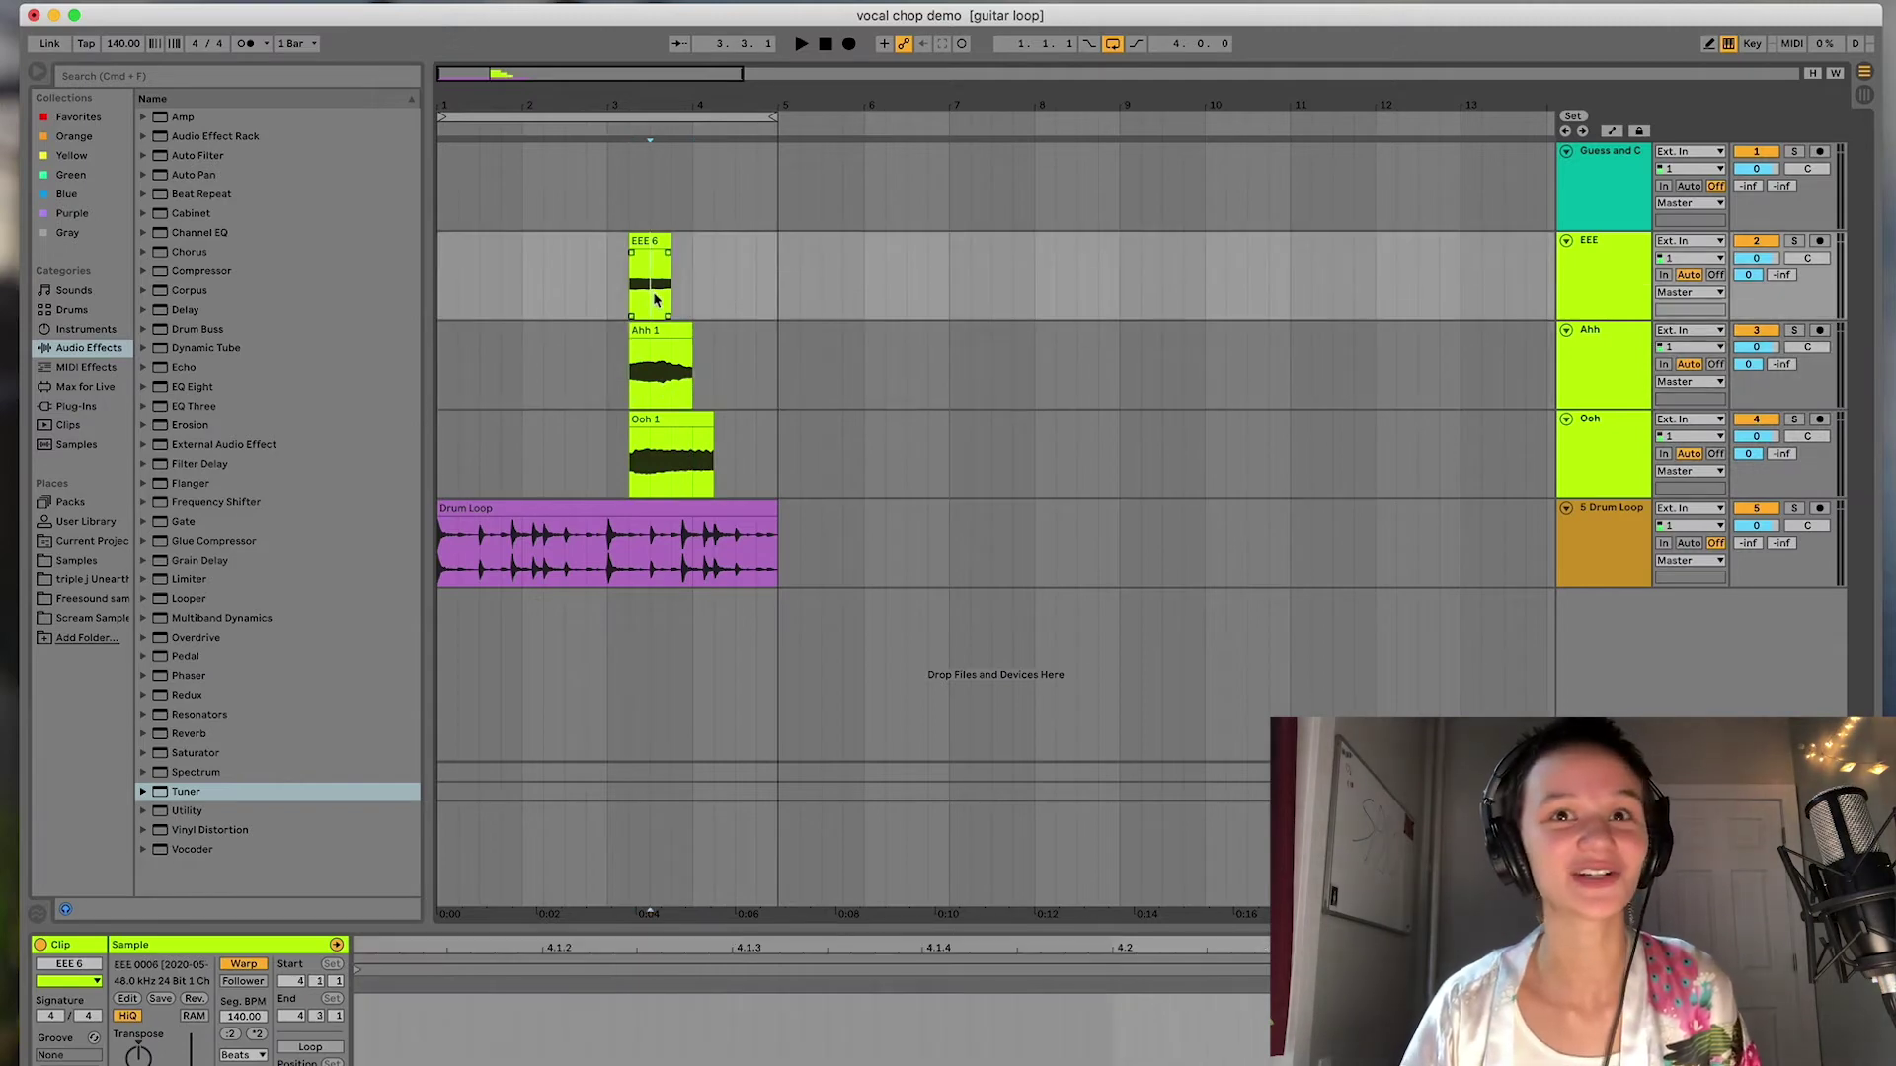
# Bring up the arrangement context menu with its Adaptive and Fixed Grid options.
pyautogui.rightClick(821, 370)
pyautogui.rightClick(847, 421)
pyautogui.rightClick(587, 188)
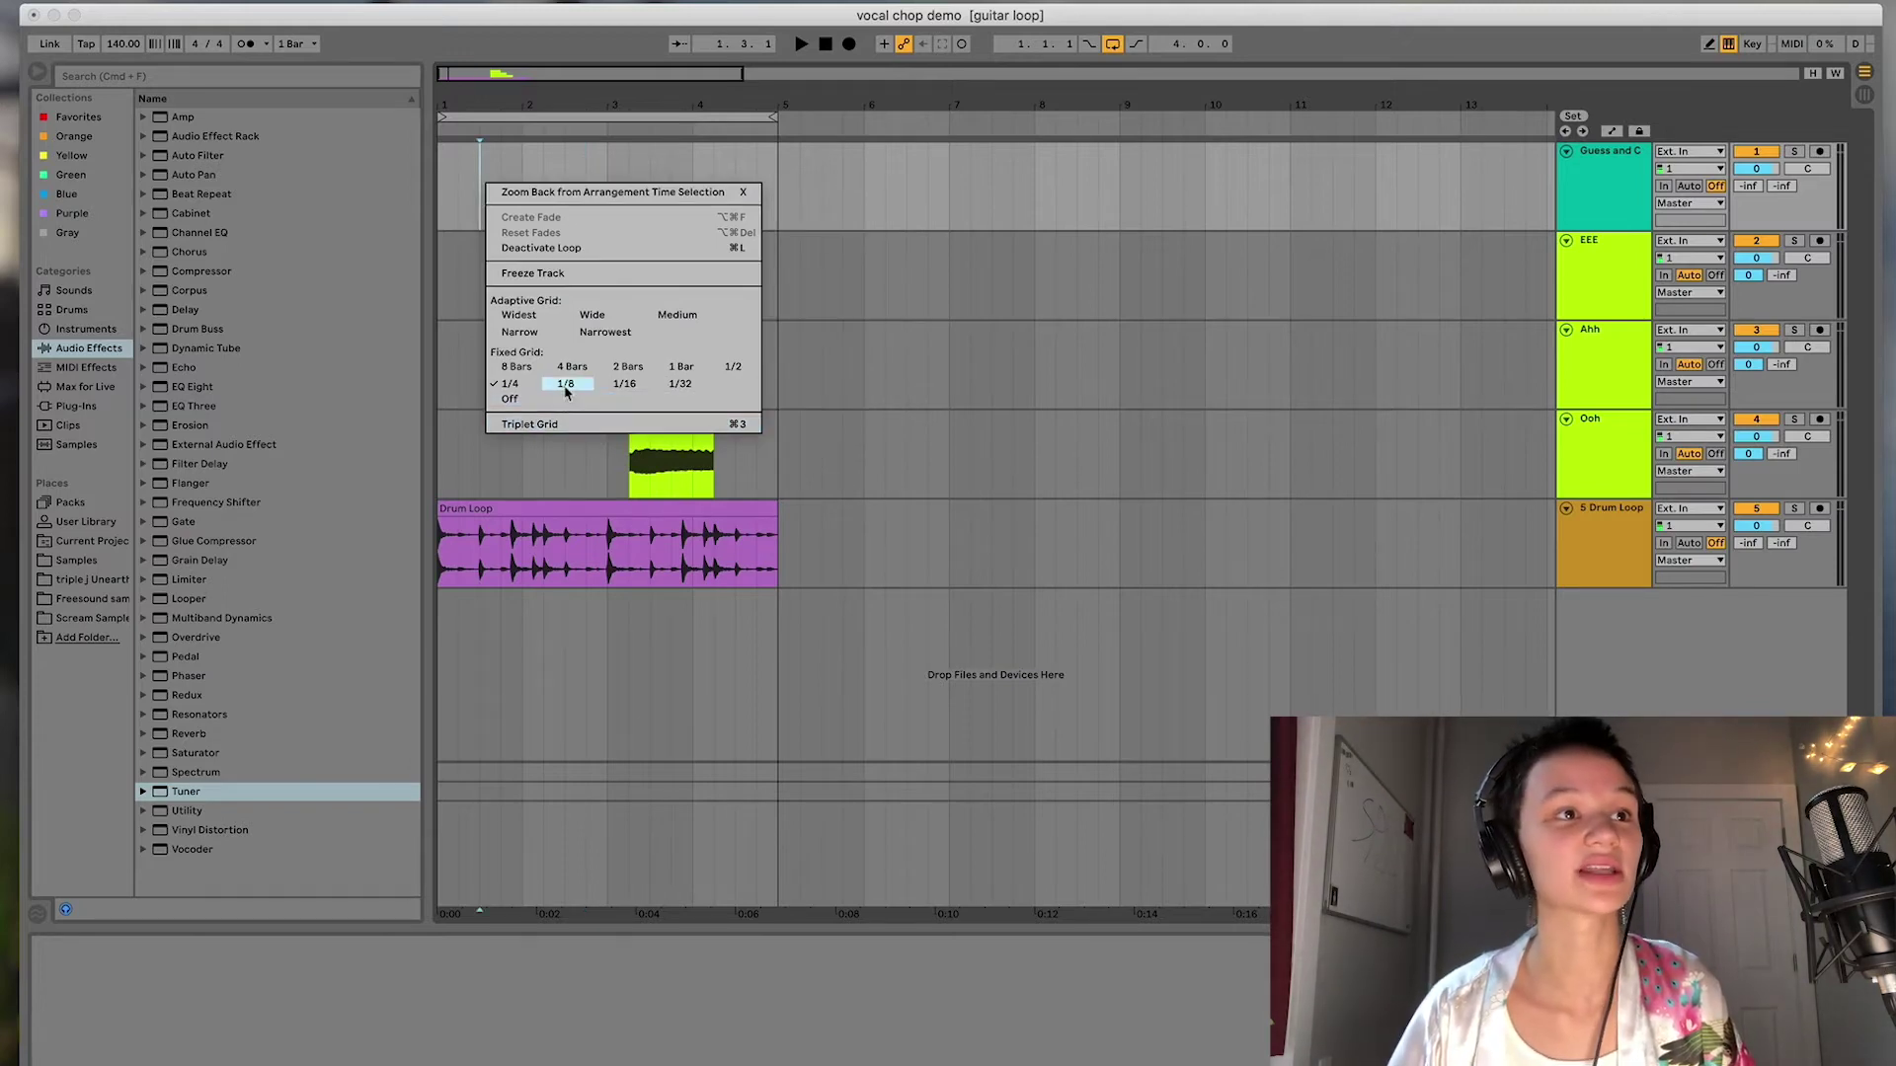
# Set a 1/8 grid and place two Ooh 1 slices on Guess and Check, second at 1.3.
pyautogui.click(566, 385)
pyautogui.moveTo(480, 82); pyautogui.dragTo(451, 129)
pyautogui.moveTo(1175, 483); pyautogui.dragTo(503, 222)
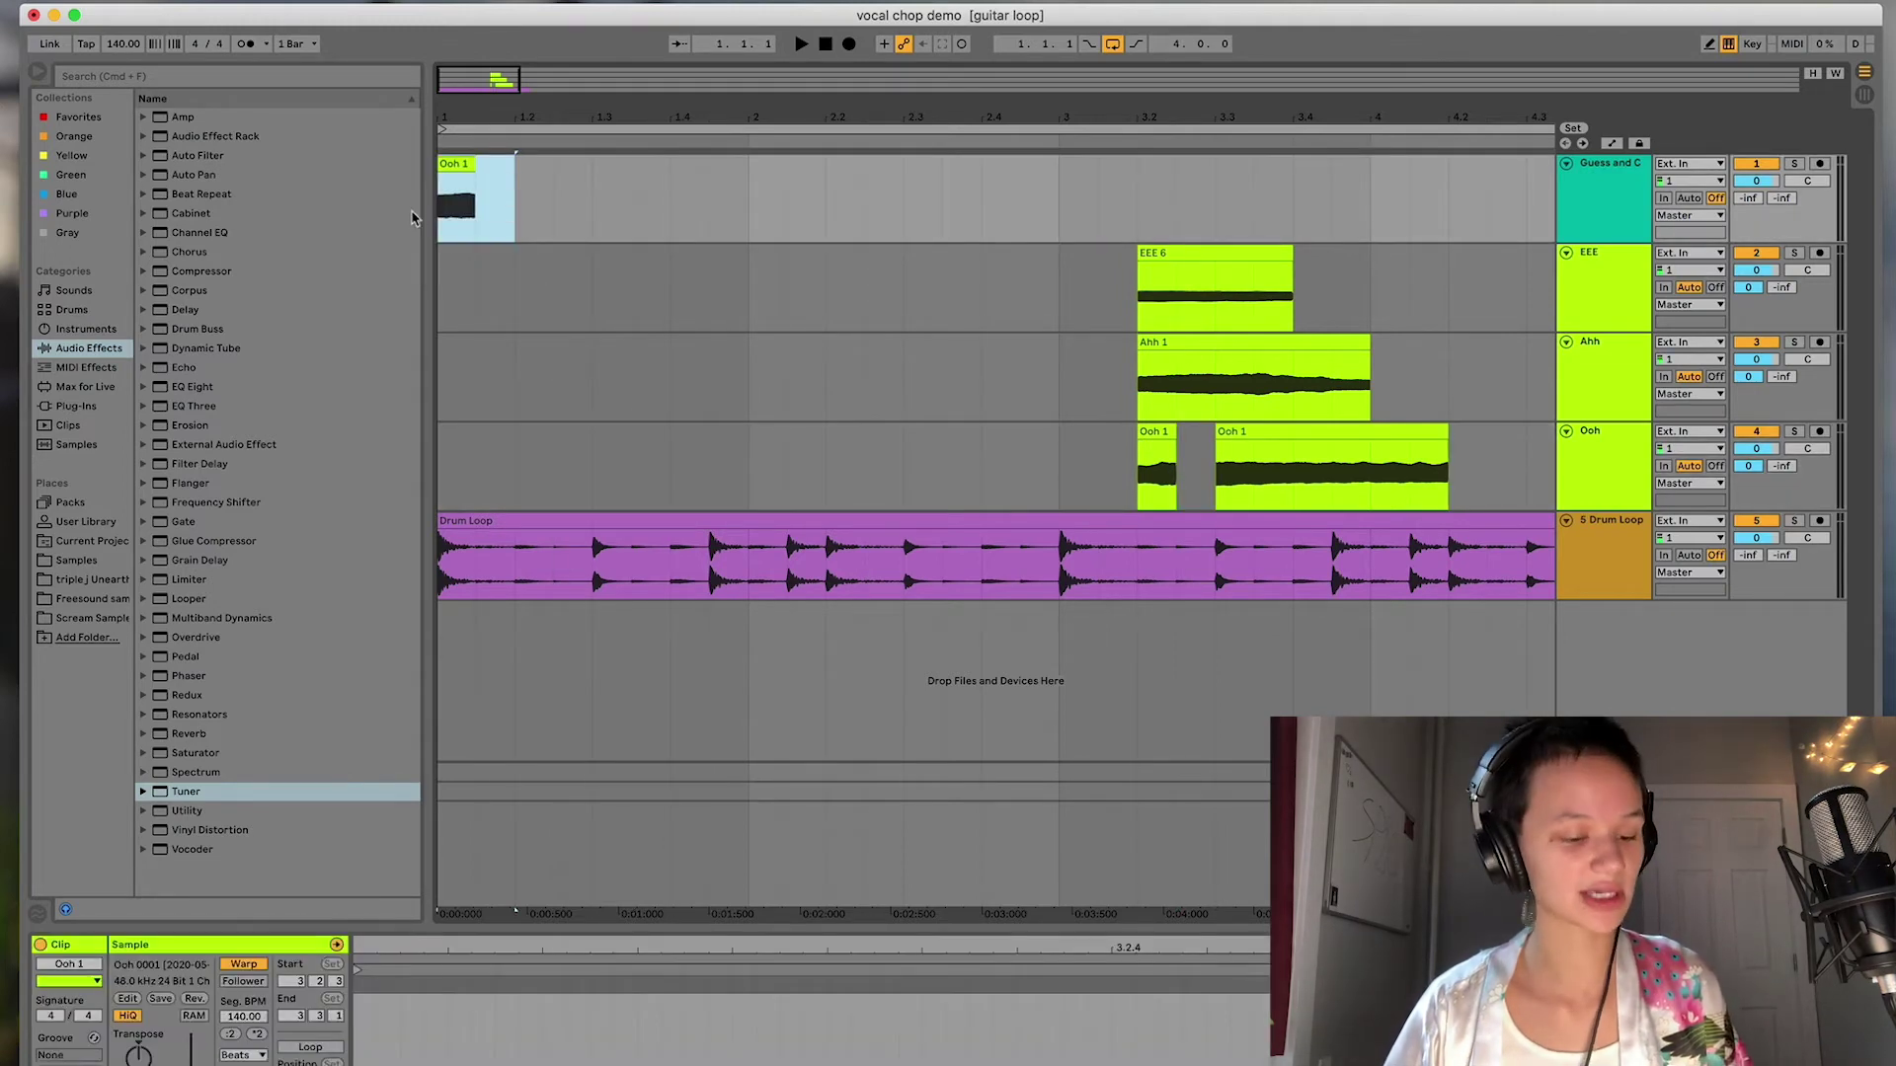
pyautogui.press('super+d')
pyautogui.moveTo(528, 163); pyautogui.dragTo(605, 163)
# Cut a short Ahh 1 slice, place it on Guess and Check and duplicate it.
pyautogui.click(1188, 383)
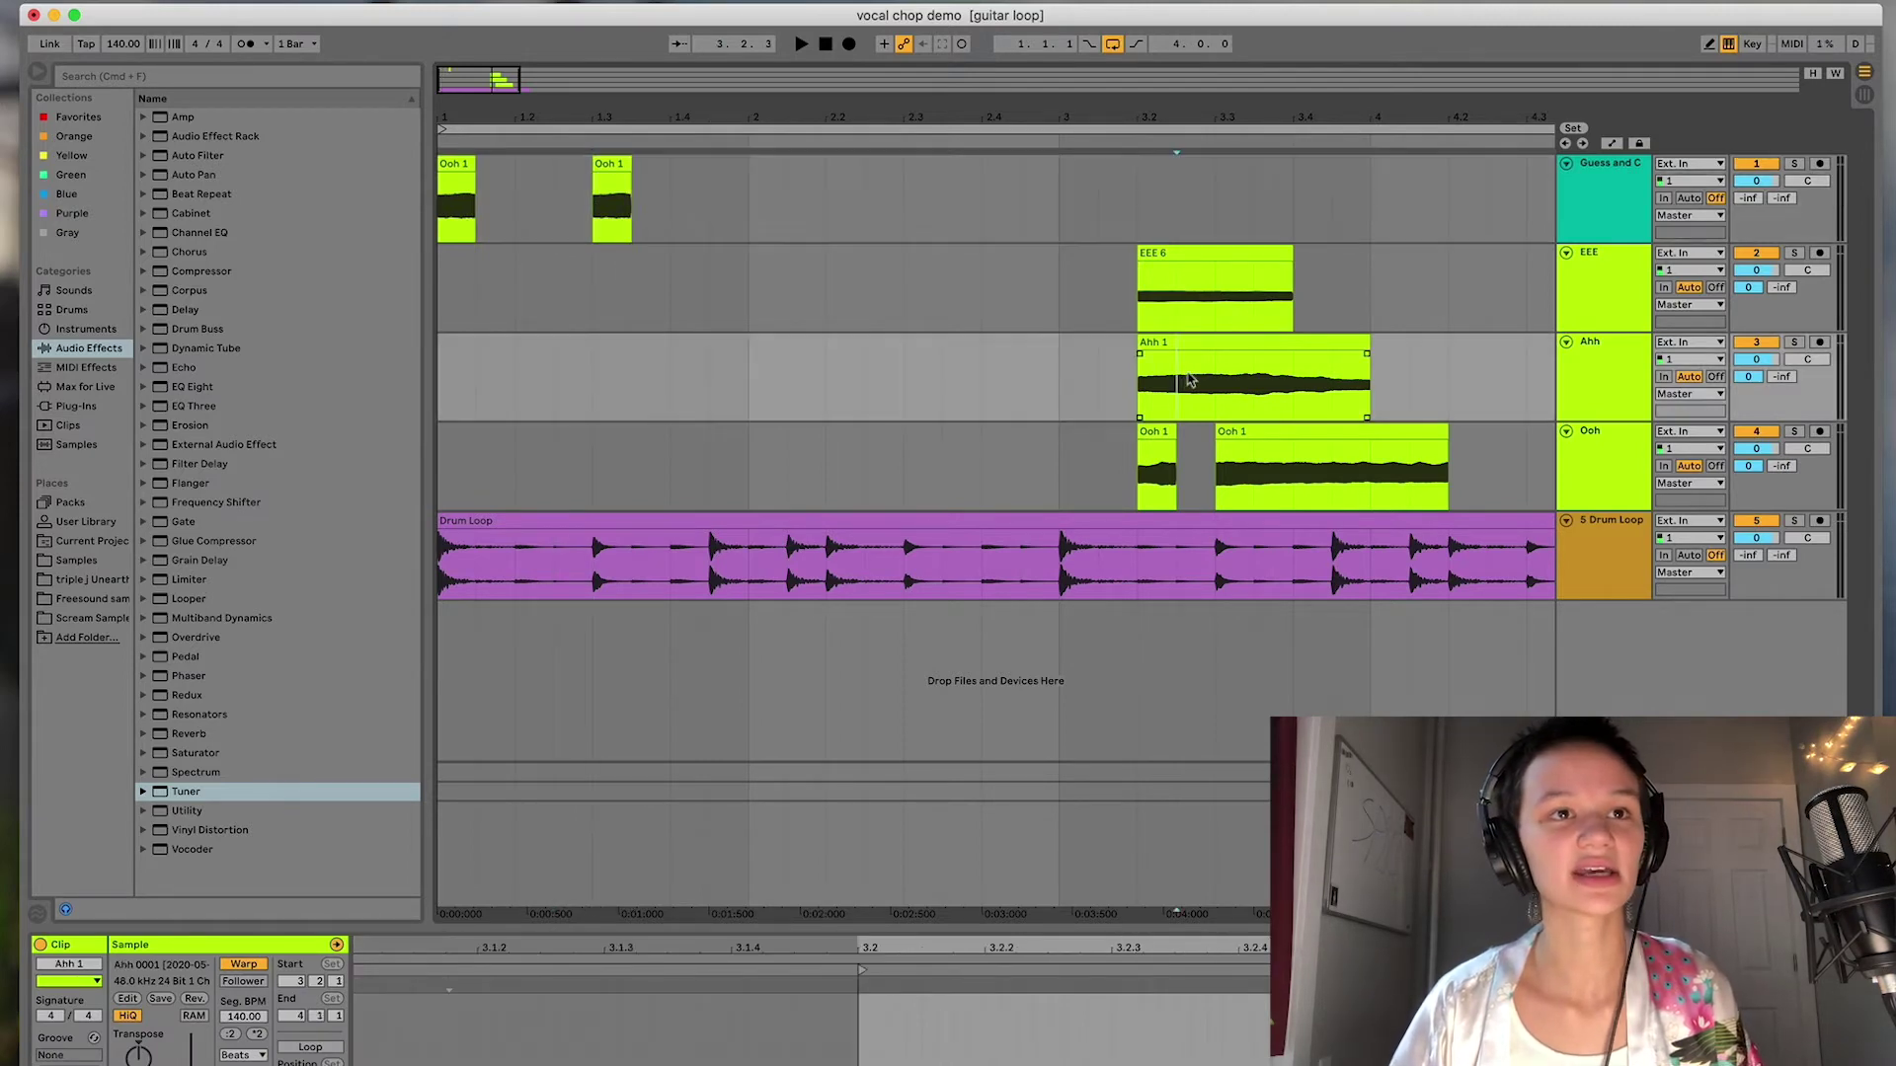
pyautogui.rightClick(1262, 385)
pyautogui.click(1264, 388)
pyautogui.click(1265, 390)
pyautogui.moveTo(1255, 342); pyautogui.dragTo(552, 212)
pyautogui.press('super+d')
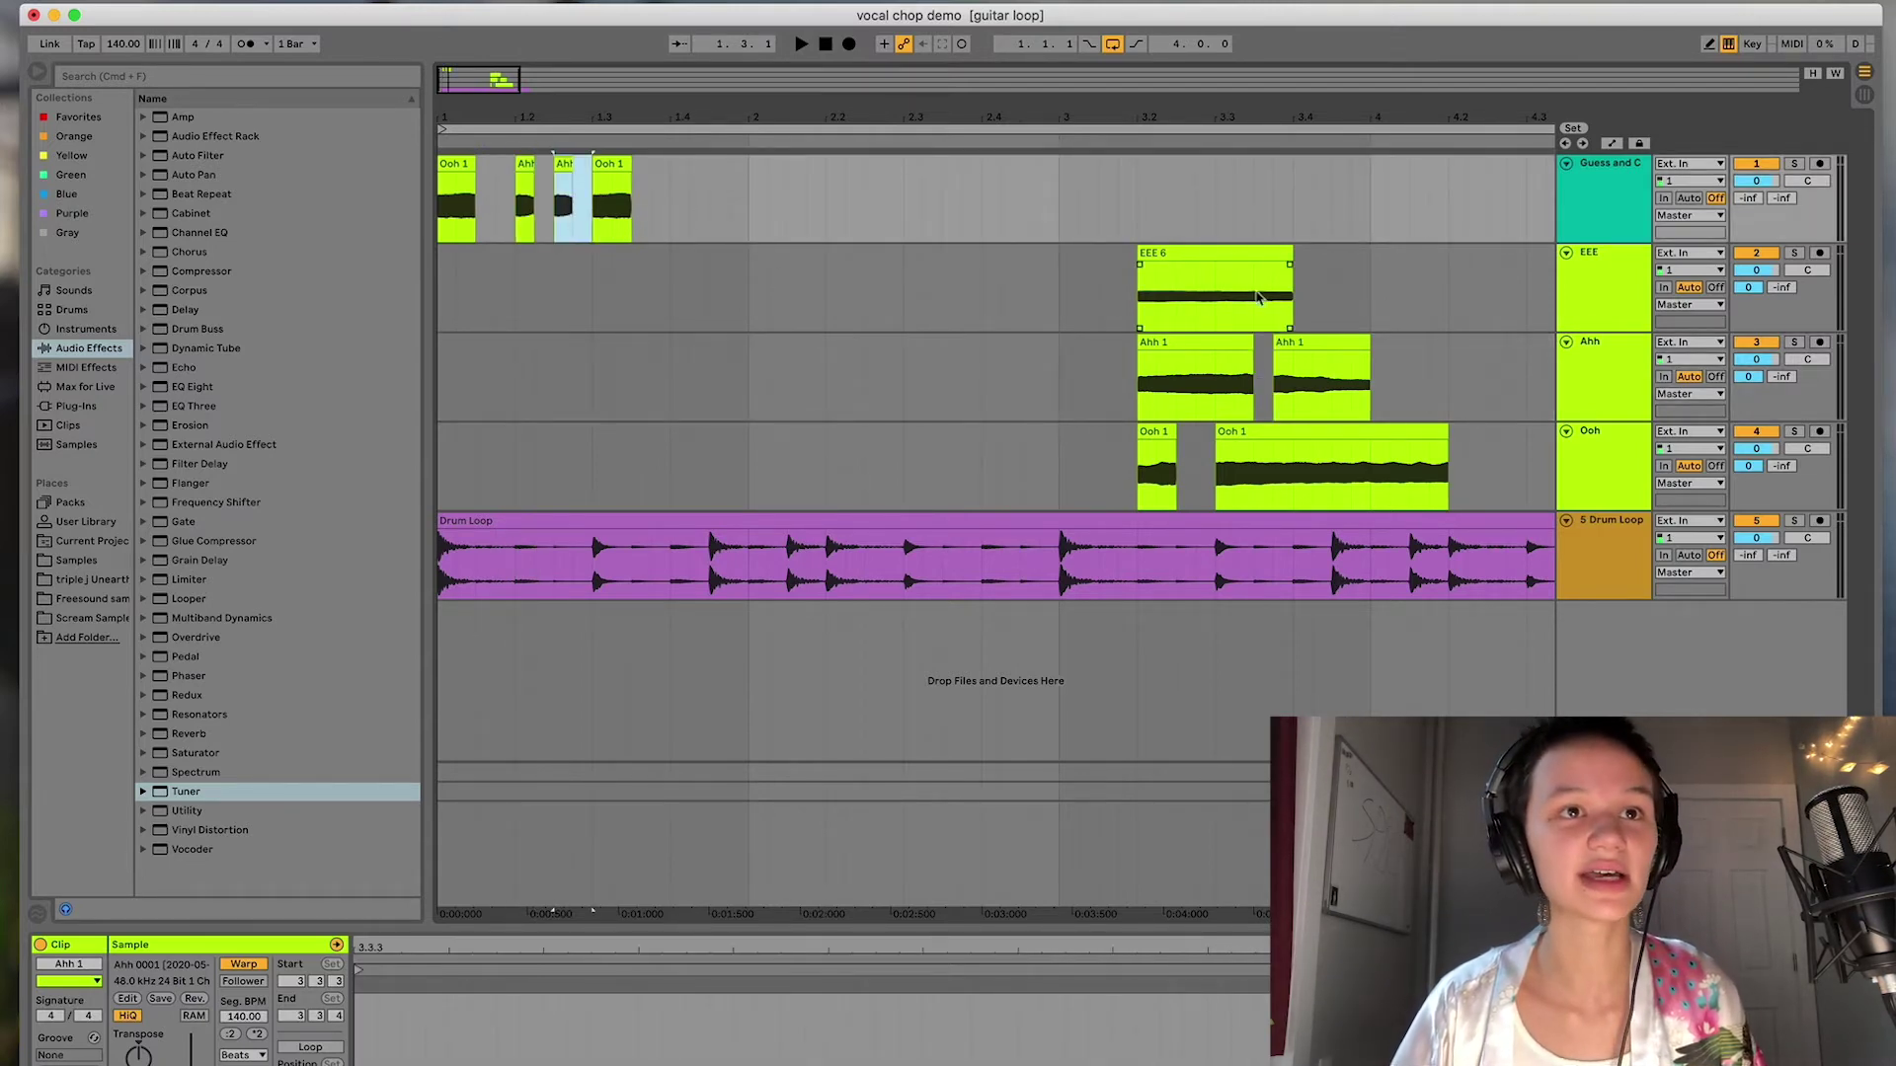
# Add a short EEE 6 slice to the Guess and Check chop pattern with Cmd+D.
pyautogui.click(1253, 296)
pyautogui.moveTo(1172, 302); pyautogui.dragTo(691, 227)
pyautogui.click(579, 233)
pyautogui.press('super+d')
pyautogui.press('super+d')
# Loop the one-bar Guess and Check chops, solo and play them, and stretch the loop to bar 4.4.
pyautogui.moveTo(742, 219); pyautogui.dragTo(326, 212)
pyautogui.press('super+l')
pyautogui.click(1794, 164)
pyautogui.press('space')
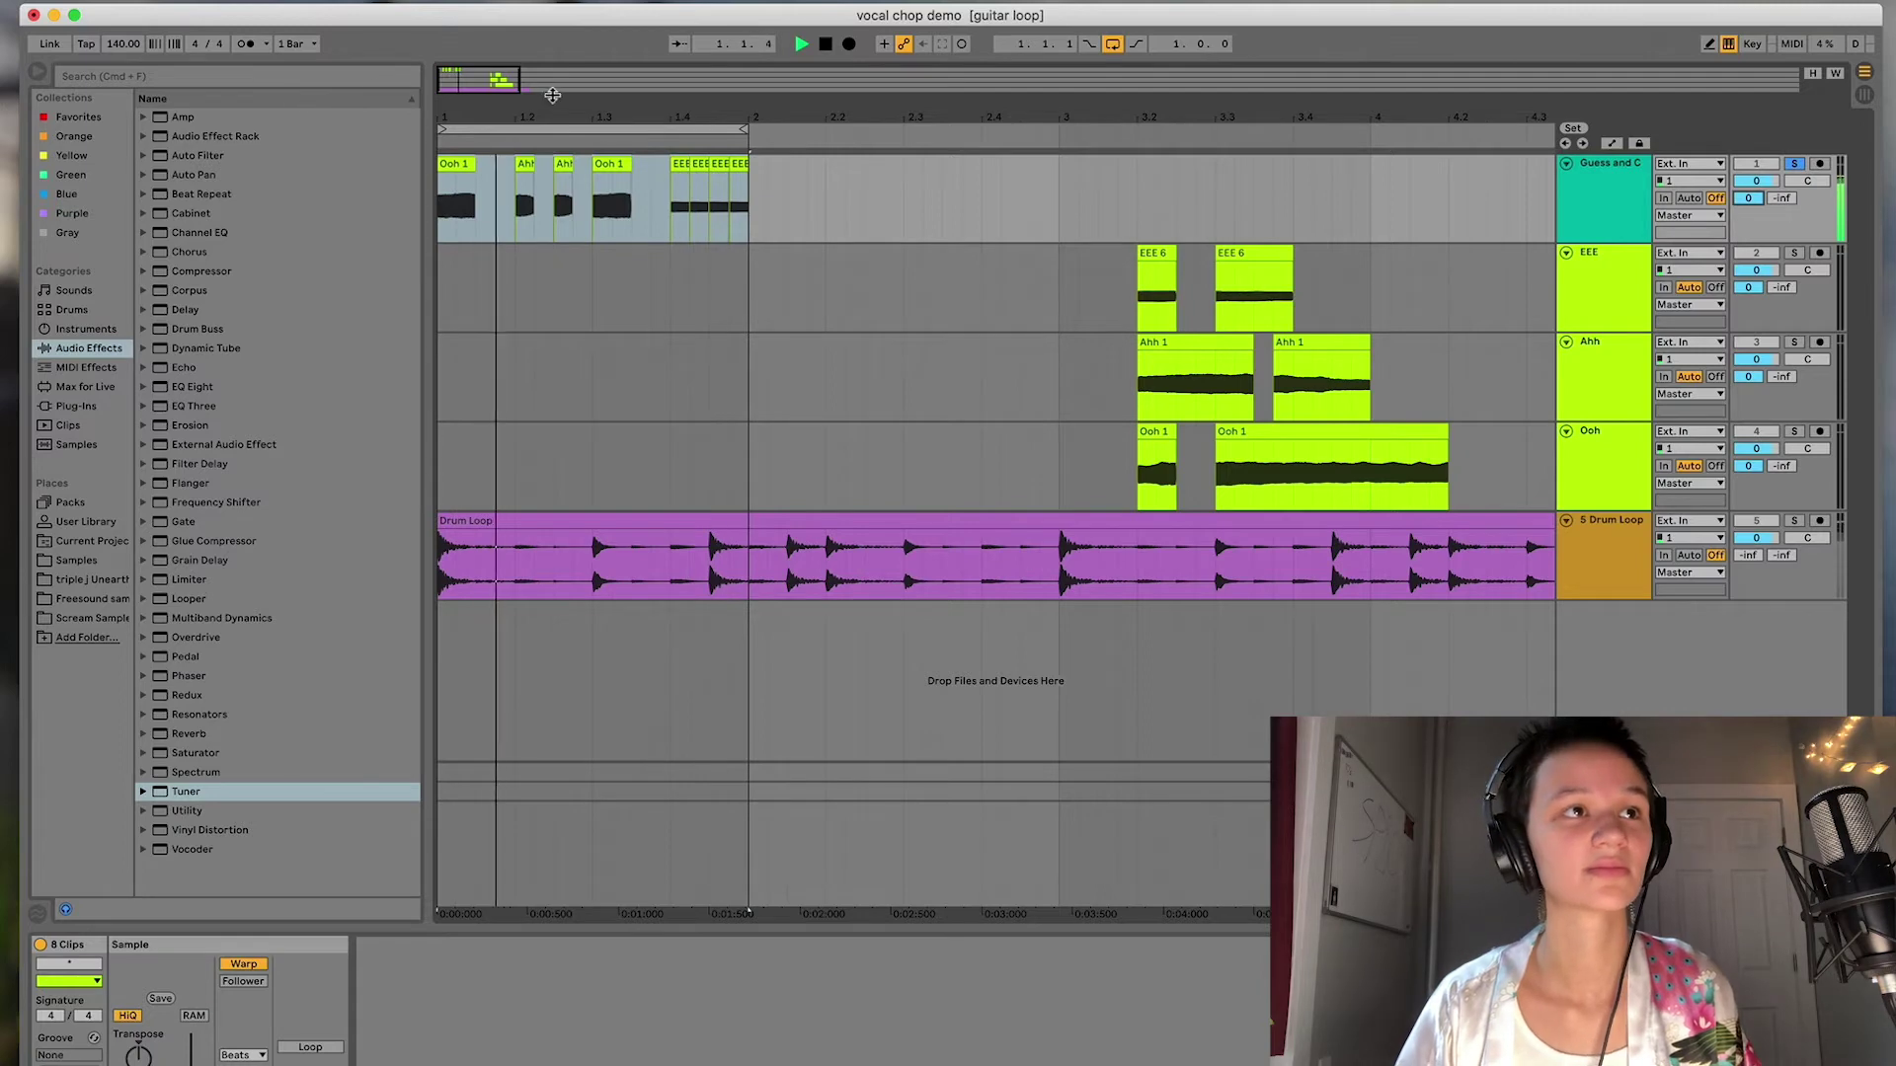
pyautogui.press('-')
pyautogui.moveTo(613, 129); pyautogui.dragTo(1162, 138)
# Duplicate the one-bar chop pattern and play it from bar 1 with the Drum Loop soloed.
pyautogui.moveTo(622, 215); pyautogui.dragTo(428, 232)
pyautogui.press('super+d')
pyautogui.press('super+d')
pyautogui.press('super+d')
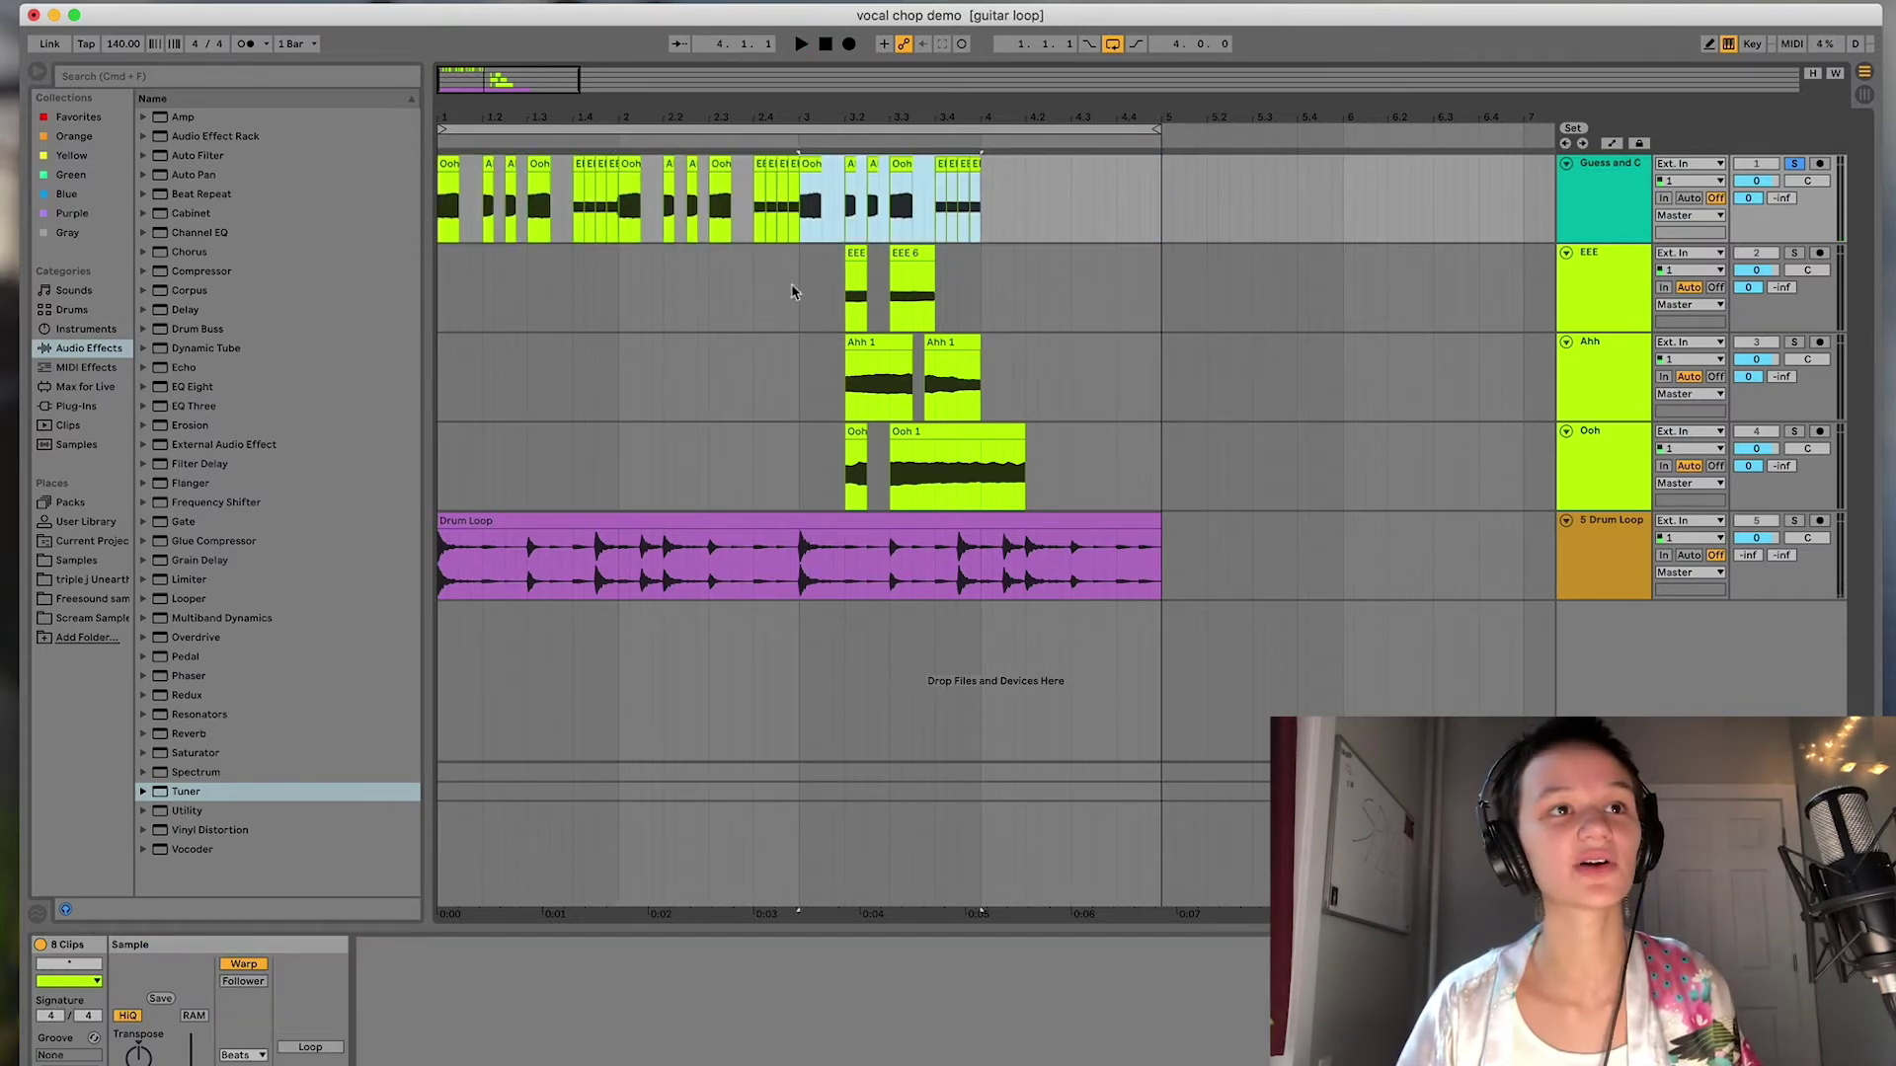
pyautogui.click(1794, 521)
pyautogui.click(826, 44)
pyautogui.click(801, 43)
# Stop playback, clear the solos, and insert a new audio track.
pyautogui.click(1792, 165)
pyautogui.press('space')
pyautogui.click(1793, 165)
pyautogui.press('super+t')
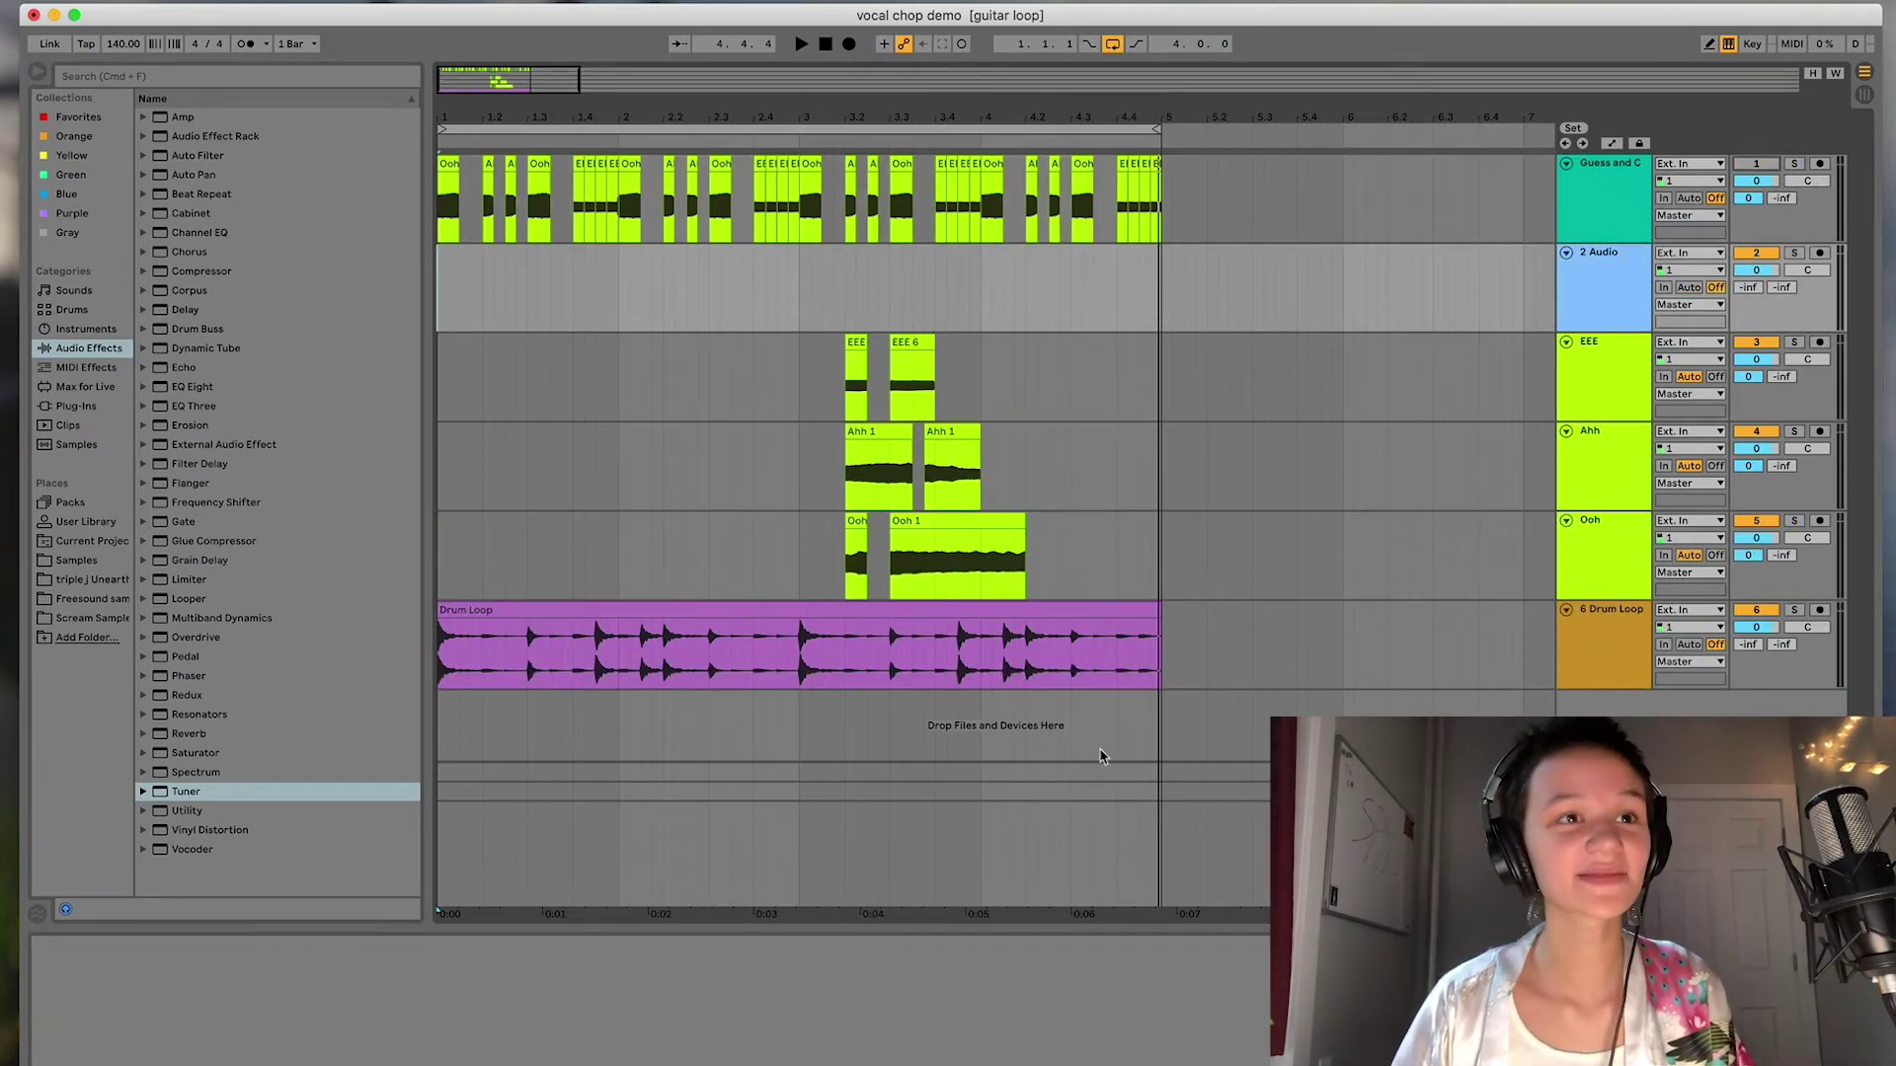
# Extend the first EEE, Ahh and Ooh clips over their neighbours and delete the leftover Ooh 1 piece.
pyautogui.click(859, 337)
pyautogui.moveTo(859, 342); pyautogui.dragTo(934, 342)
pyautogui.moveTo(907, 438); pyautogui.dragTo(976, 452)
pyautogui.moveTo(862, 524); pyautogui.dragTo(993, 580)
pyautogui.click(994, 580)
pyautogui.press('Delete')
pyautogui.click(924, 479)
pyautogui.click(946, 582)
pyautogui.moveTo(937, 590); pyautogui.dragTo(977, 582)
# Rename track 2 'Give some air' and select the end portion of the Ooh 1 clip.
pyautogui.click(1598, 301)
pyautogui.press('super+r')
pyautogui.write('Give some air')
pyautogui.press('Return')
pyautogui.click(886, 365)
pyautogui.click(884, 579)
pyautogui.moveTo(938, 569); pyautogui.dragTo(980, 568)
# Paste the Ooh 1 piece into the Give some air lane and set the grid to 1/32.
pyautogui.scroll(5, 918, 327)
pyautogui.click(902, 283)
pyautogui.press('super+v')
pyautogui.click(802, 330)
pyautogui.click(707, 296)
pyautogui.rightClick(1230, 300)
pyautogui.click(1424, 532)
# Delete short ranges from the pasted Ooh 1 clip to cut it into chops with gaps.
pyautogui.click(927, 314)
pyautogui.click(900, 310)
pyautogui.click(923, 314)
pyautogui.click(946, 313)
pyautogui.click(984, 322)
pyautogui.click(1059, 323)
pyautogui.moveTo(898, 314); pyautogui.dragTo(1057, 320)
pyautogui.press('Delete')
pyautogui.press('Delete')
pyautogui.click(1015, 314)
pyautogui.press('Delete')
pyautogui.press('Delete')
# Select the four Ooh chops on Give some air and duplicate them.
pyautogui.click(901, 307)
pyautogui.click(928, 306)
pyautogui.click(1002, 296)
pyautogui.click(1048, 304)
pyautogui.moveTo(894, 313); pyautogui.dragTo(1069, 318)
pyautogui.click(918, 312)
pyautogui.click(748, 312)
pyautogui.press('super+v')
pyautogui.click(587, 310)
# Solo and play Give some air at -68.0 alongside Guess and Check, then clear the solos.
pyautogui.click(1794, 254)
pyautogui.moveTo(1744, 288); pyautogui.dragTo(1744, 285)
pyautogui.press('space')
pyautogui.press('space')
pyautogui.moveTo(523, 98); pyautogui.dragTo(935, 264)
pyautogui.click(864, 325)
pyautogui.click(1796, 164)
pyautogui.press('space')
pyautogui.click(1796, 254)
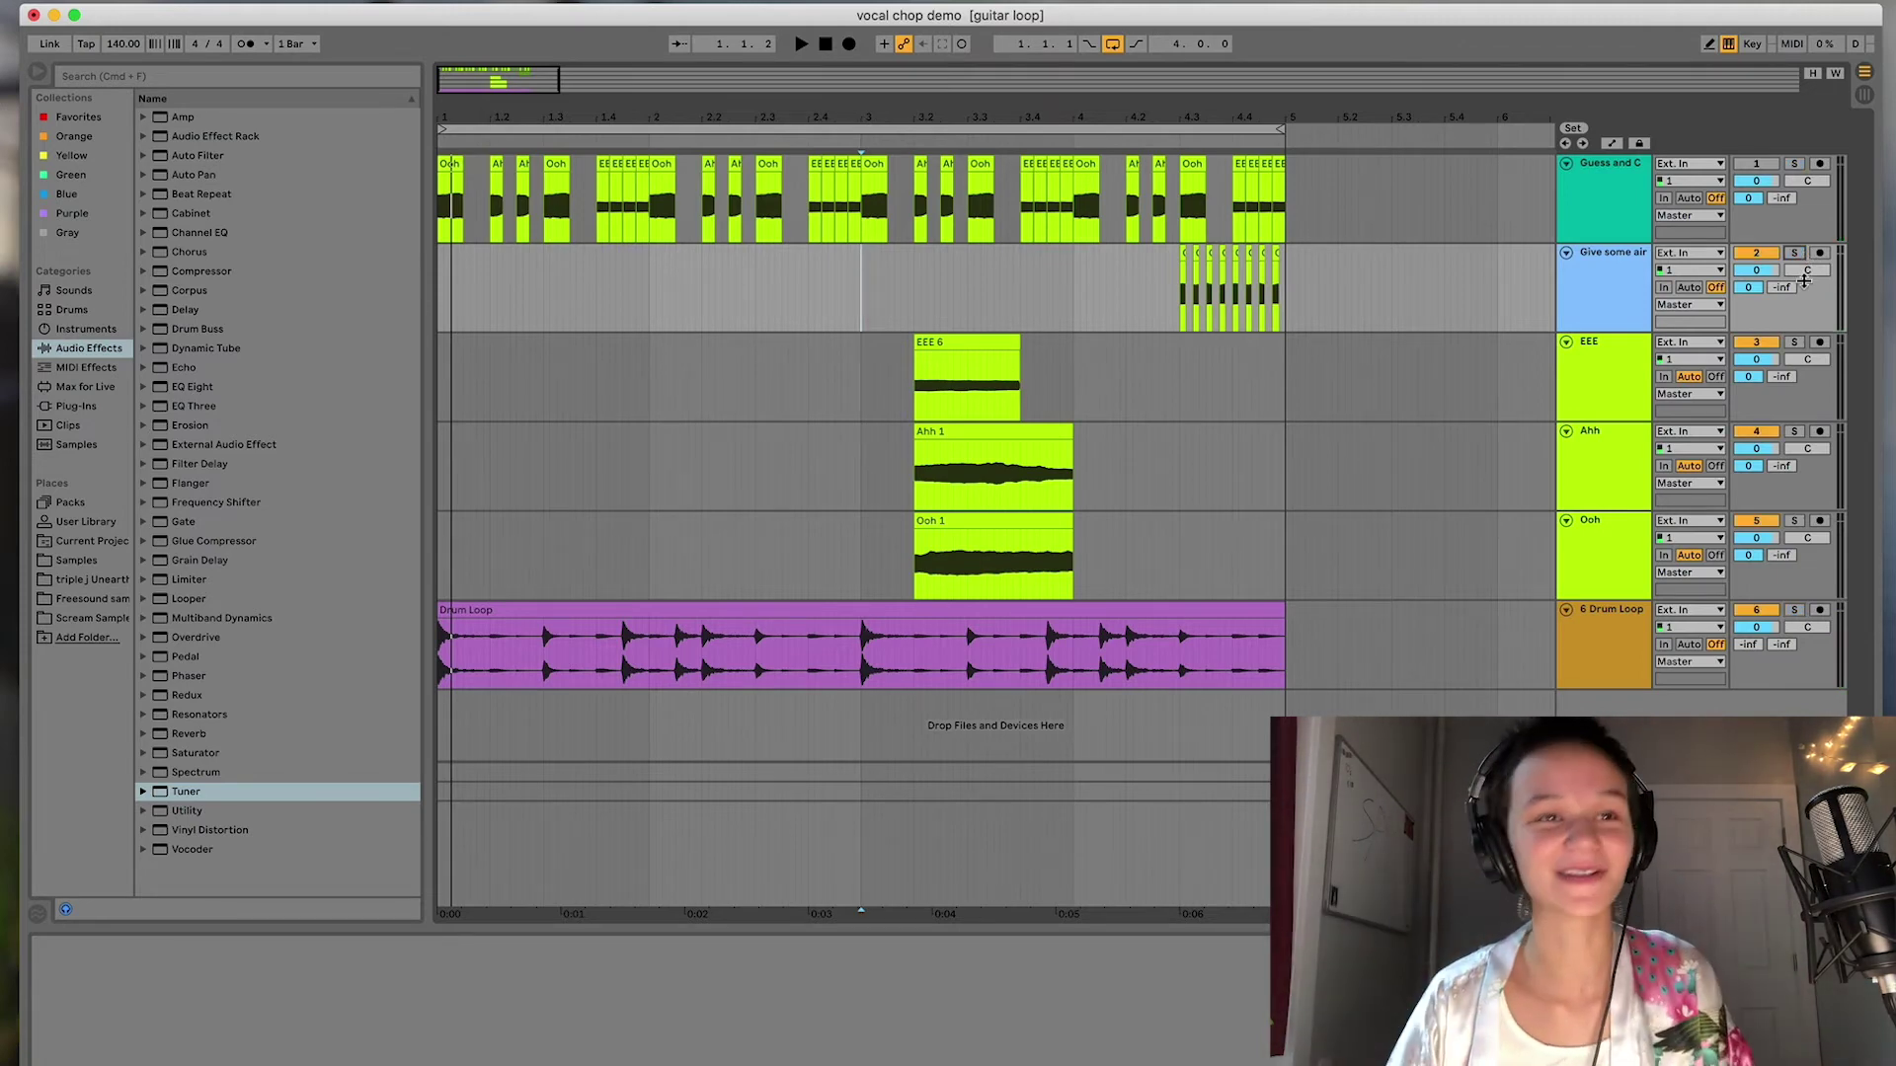
# Add a new track below Give some air named 'Repeat to the beat'.
pyautogui.click(1193, 314)
pyautogui.press('super+z')
pyautogui.press('BackSpace')
pyautogui.press('Return')
pyautogui.click(1629, 326)
pyautogui.click(1613, 233)
pyautogui.click(1606, 320)
pyautogui.click(1604, 203)
pyautogui.click(1779, 256)
pyautogui.rightClick(775, 313)
pyautogui.click(815, 541)
pyautogui.click(943, 471)
# Copy one beat of the Ahh 1 clip and paste it at bar 1.2 of Repeat to the beat.
pyautogui.click(641, 394)
pyautogui.click(488, 395)
pyautogui.moveTo(953, 563); pyautogui.dragTo(1016, 568)
pyautogui.press('cmd+c')
pyautogui.click(497, 413)
pyautogui.press('cmd+v')
# Repeat the Ahh 1 chop out to bar 5, then solo and play the track.
pyautogui.moveTo(549, 412); pyautogui.dragTo(360, 413)
pyautogui.press('cmd+d')
pyautogui.moveTo(655, 412); pyautogui.dragTo(406, 415)
pyautogui.press('cmd+d')
pyautogui.press('cmd+d')
pyautogui.press('cmd+d')
pyautogui.click(778, 348)
pyautogui.click(1794, 341)
pyautogui.press('space')
pyautogui.press('space')
# Duplicate the Repeat to the beat track and delete all Ahh 1 clips from the copy.
pyautogui.click(1601, 385)
pyautogui.press('super+d')
pyautogui.moveTo(1374, 474); pyautogui.dragTo(1077, 474)
pyautogui.moveTo(913, 489); pyautogui.dragTo(399, 470)
pyautogui.press('Delete')
# Select a short range at the start of the EEE 6 clip.
pyautogui.click(1009, 606)
pyautogui.scroll(-2, 1076, 498)
pyautogui.moveTo(1020, 674); pyautogui.dragTo(1071, 674)
pyautogui.moveTo(920, 491); pyautogui.dragTo(953, 493)
# Paste the EEE 6 chop at the second Repeat lane's start and repeat it along the lane.
pyautogui.click(455, 420)
pyautogui.press('super+v')
pyautogui.keyDown('shift'); pyautogui.click(541, 413); pyautogui.keyUp('shift')
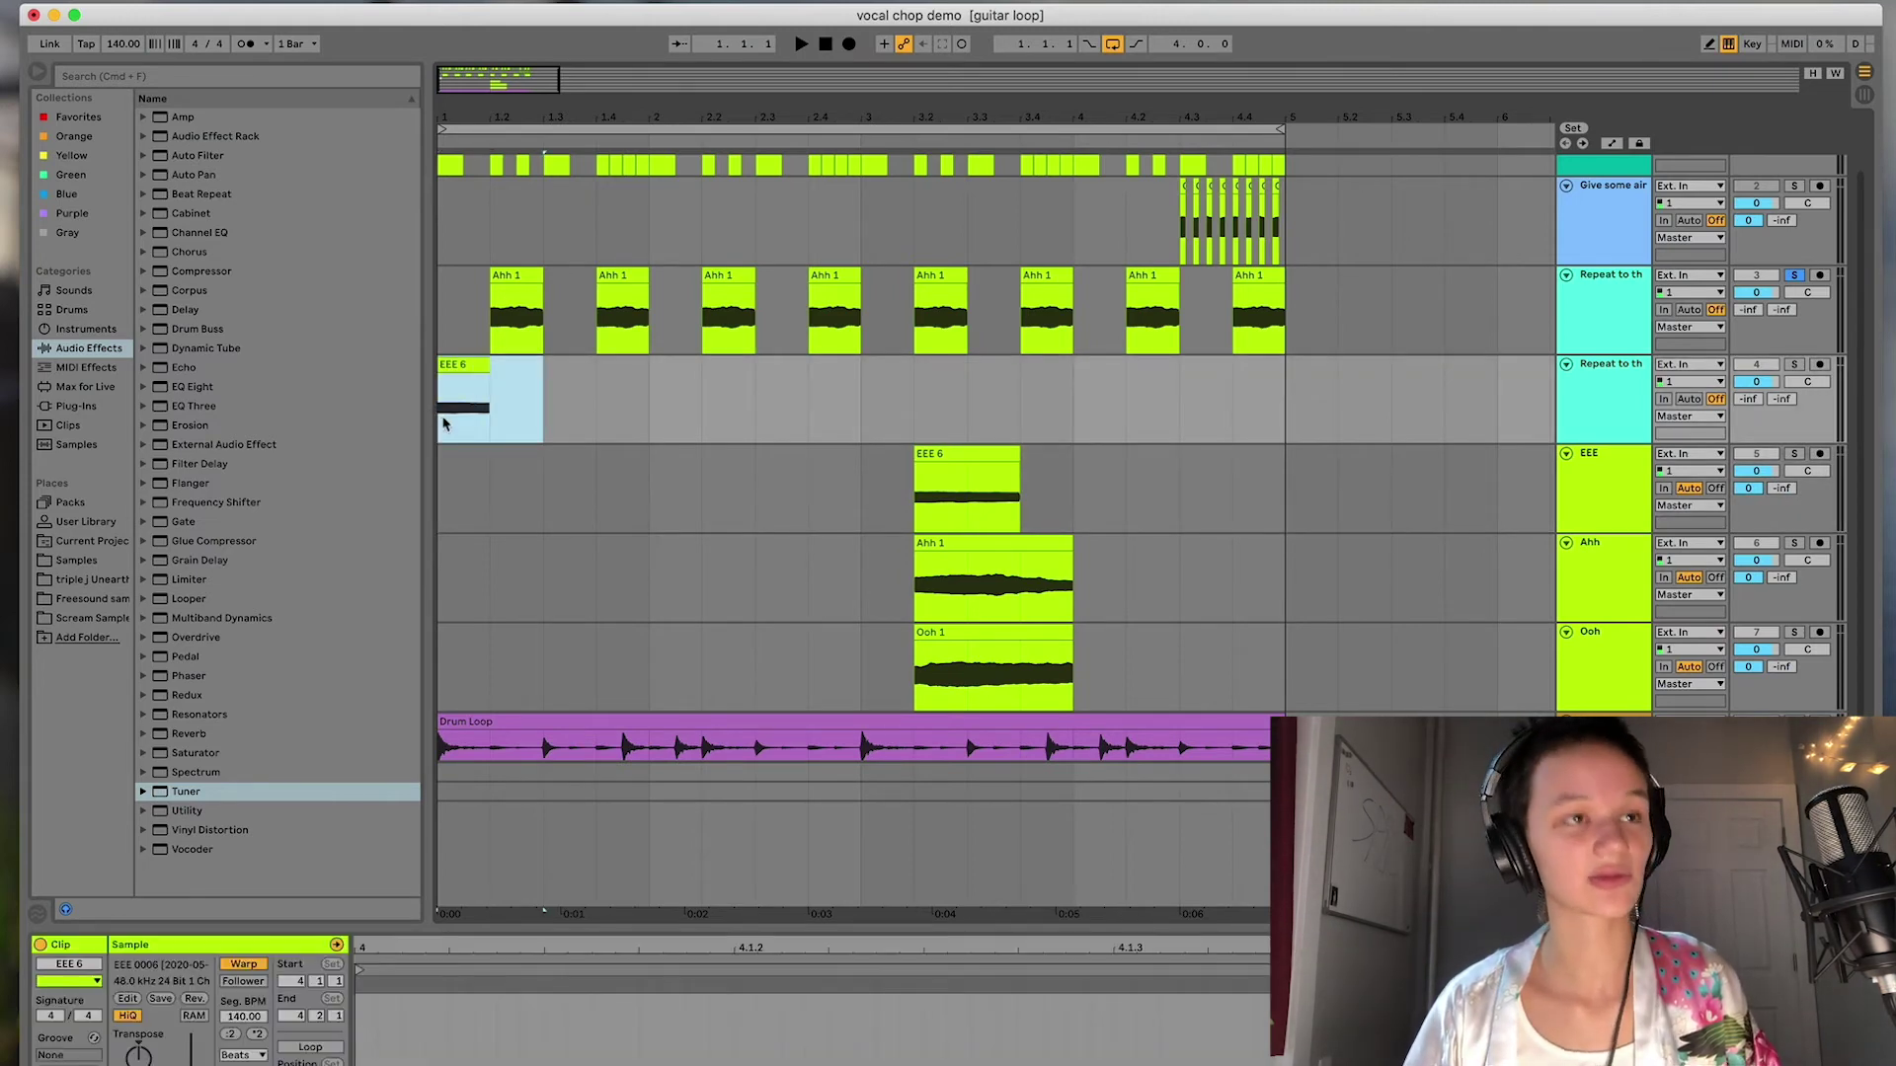
pyautogui.press('super+d')
pyautogui.press('super+d')
pyautogui.press('super+d')
pyautogui.press('super+d')
pyautogui.press('super+d')
pyautogui.press('super+d')
# Insert a new audio track with a 1/8 grid, select the Ooh 1 clip, and extend EEE 6 to bar 5.
pyautogui.press('super+d')
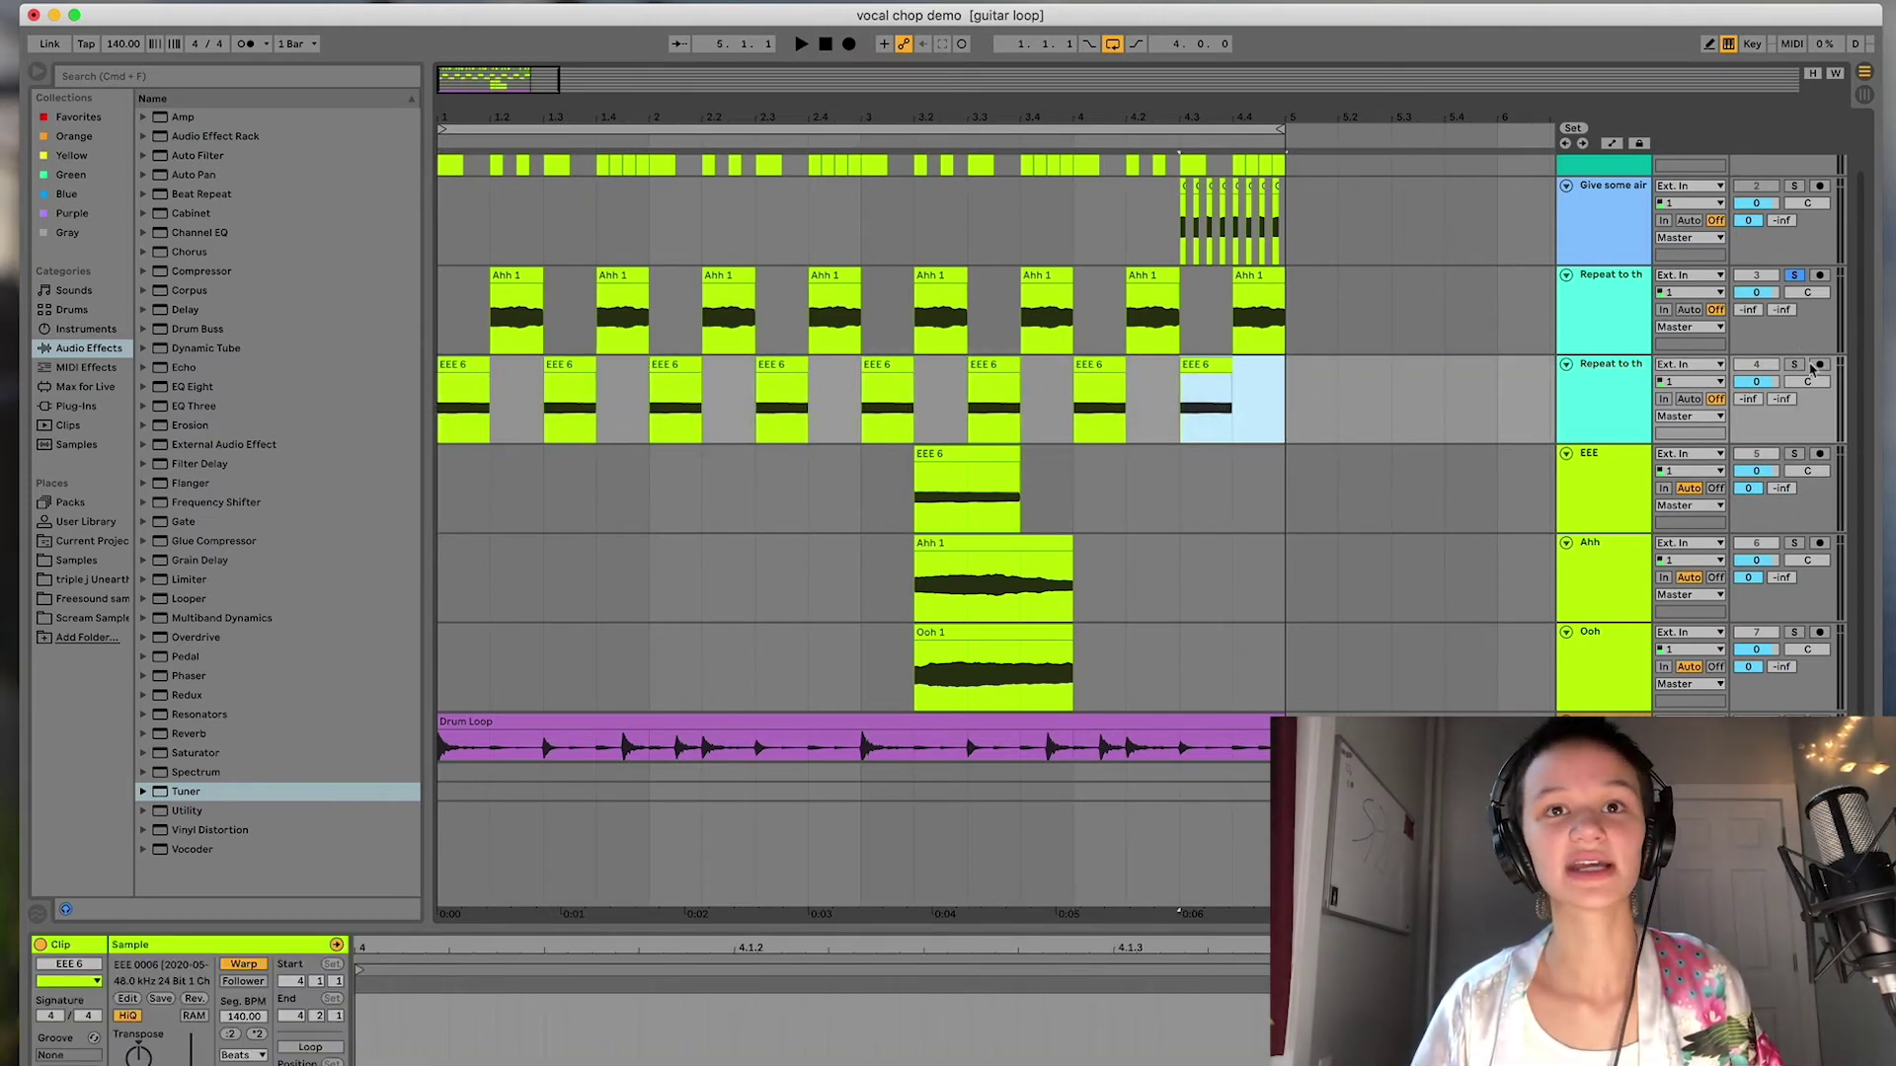
# Solo and play the second Repeat track, setting its level to 0 and the first's to -13.7.
pyautogui.click(1795, 366)
pyautogui.click(447, 326)
pyautogui.press('space')
pyautogui.moveTo(1748, 400); pyautogui.dragTo(1747, 375)
pyautogui.moveTo(1748, 309); pyautogui.dragTo(1747, 291)
pyautogui.press('super+t')
pyautogui.rightClick(1048, 389)
pyautogui.click(1119, 614)
pyautogui.click(861, 650)
pyautogui.scroll(-1, 859, 648)
pyautogui.click(940, 743)
# Paste a short Ooh 1 chop at the new track's start and repeat it along the lane.
pyautogui.moveTo(928, 742); pyautogui.dragTo(918, 748)
pyautogui.click(478, 402)
pyautogui.press('super+v')
pyautogui.moveTo(487, 419); pyautogui.dragTo(346, 405)
pyautogui.press('super+d')
pyautogui.press('super+d')
pyautogui.press('super+d')
pyautogui.press('super+d')
pyautogui.moveTo(663, 392); pyautogui.dragTo(441, 397)
pyautogui.moveTo(637, 409); pyautogui.dragTo(421, 405)
pyautogui.press('super+d')
pyautogui.press('super+d')
pyautogui.press('super+d')
# Solo the 4 Ooh 1 track and play it back.
pyautogui.click(1748, 382)
pyautogui.click(1796, 350)
pyautogui.click(439, 318)
pyautogui.moveTo(494, 324)
pyautogui.press('space')
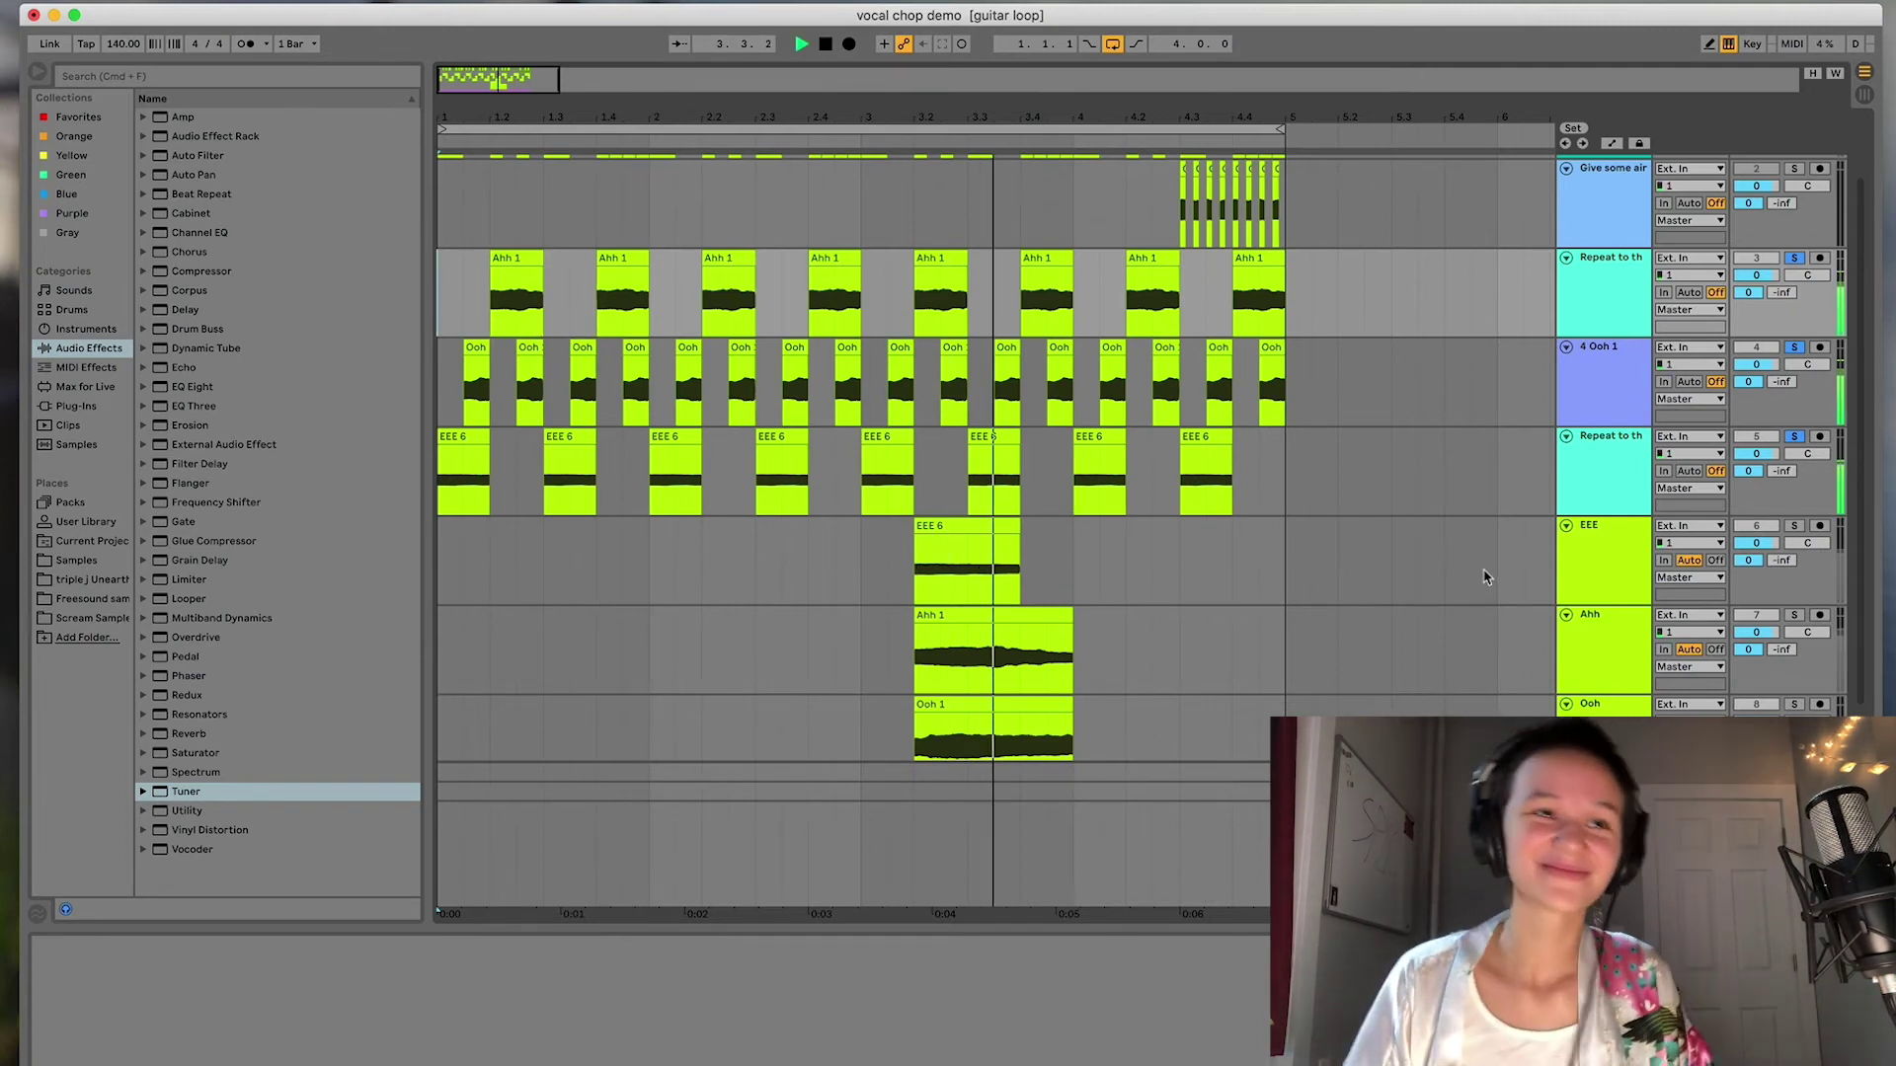
# Stop playback, clear solos on tracks 3-5, and fold 4 Ooh 1 and both Repeat to the beat tracks.
pyautogui.press('space')
pyautogui.click(1797, 348)
pyautogui.click(1567, 347)
pyautogui.click(1567, 271)
pyautogui.click(1566, 262)
pyautogui.click(1565, 298)
pyautogui.scroll(3, 1476, 315)
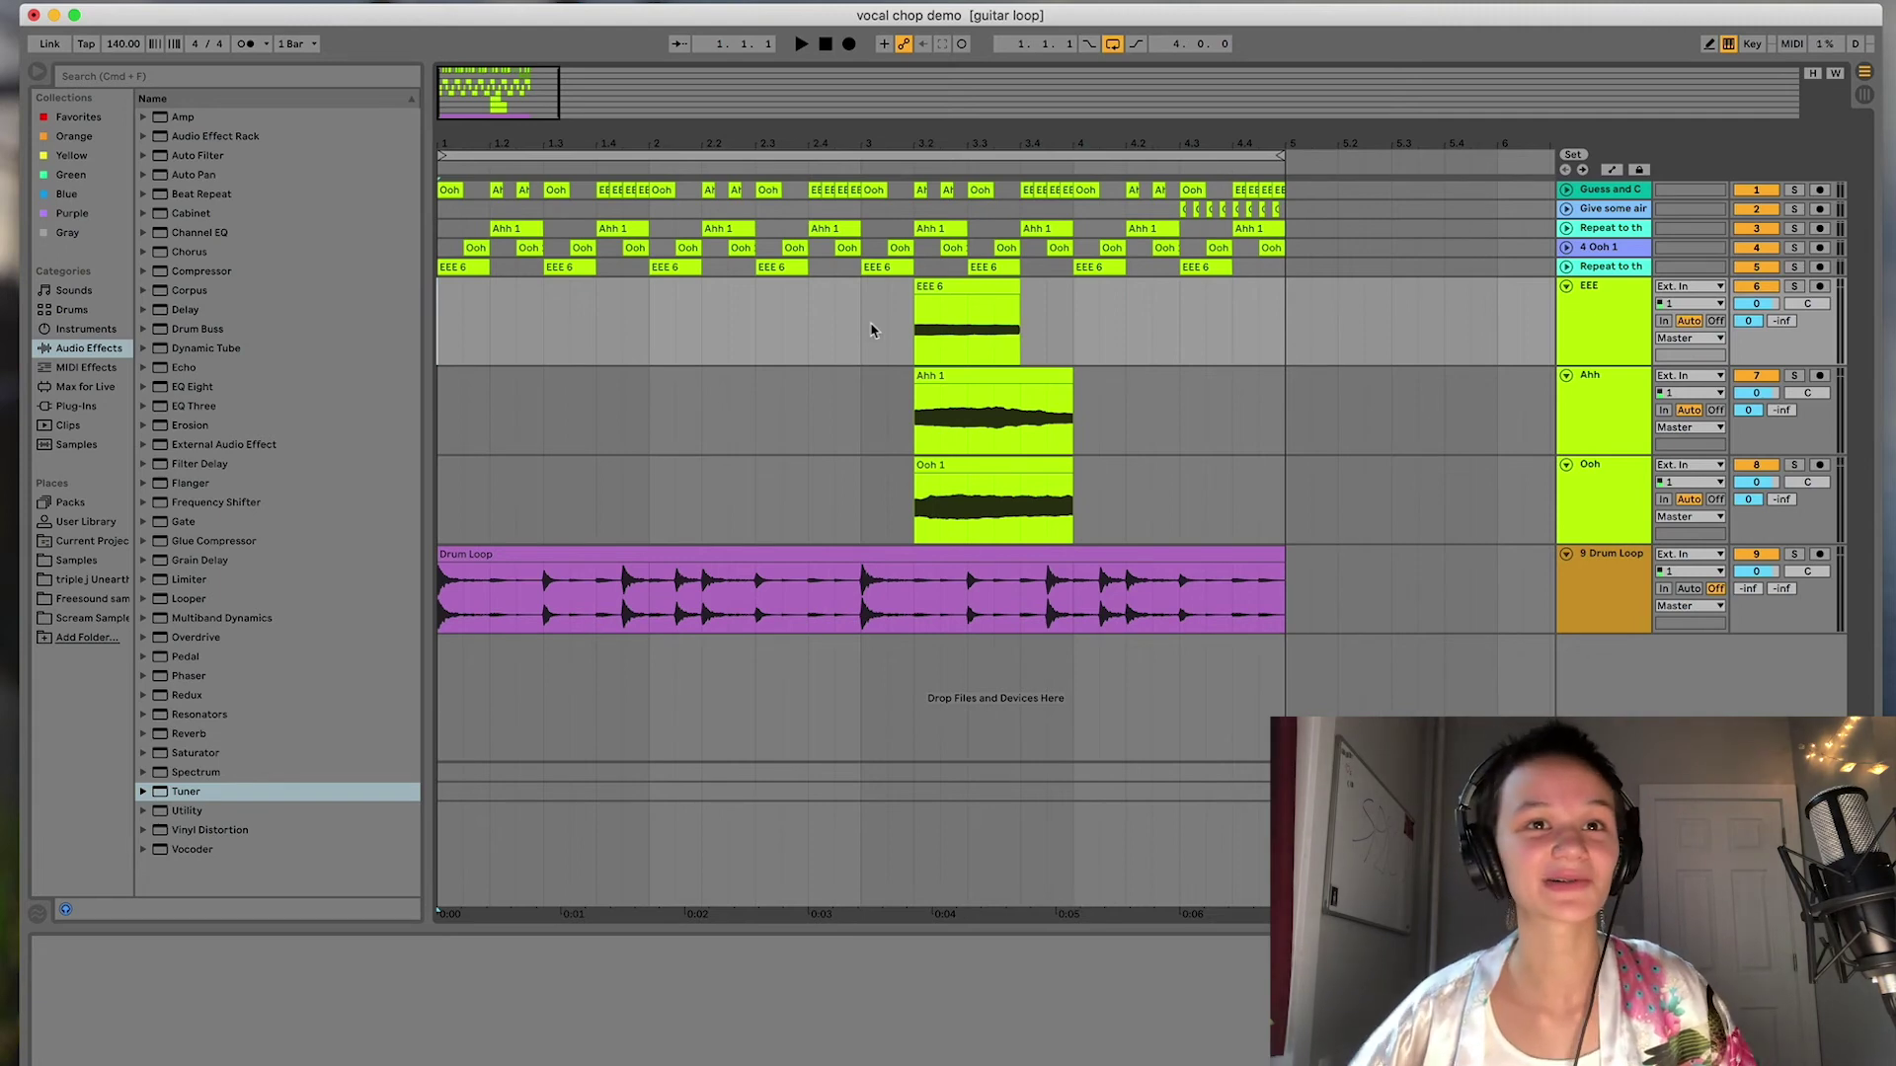
# Expand the Guess and Check track and play it soloed together with the Drum Loop.
pyautogui.click(1566, 189)
pyautogui.click(1795, 191)
pyautogui.press('space')
pyautogui.click(1782, 624)
pyautogui.click(1792, 624)
# Set Guess and Check volume to 0, clear the solos, and move Drum Loop below the vocal chop tracks.
pyautogui.moveTo(1749, 224); pyautogui.dragTo(1785, 197)
pyautogui.press('space')
pyautogui.click(1794, 190)
pyautogui.moveTo(1606, 688); pyautogui.dragTo(1617, 368)
# Add the Soundtoys PrimalTap delay from the VST plug-ins folder to the Guess and Check track.
pyautogui.click(1579, 237)
pyautogui.click(70, 407)
pyautogui.click(143, 117)
pyautogui.click(156, 138)
pyautogui.click(165, 157)
pyautogui.click(743, 504)
pyautogui.click(237, 504)
# Play Guess and Check soloed with PrimalTap bypassed, lowering its level to -21.2.
pyautogui.click(505, 74)
pyautogui.click(1793, 190)
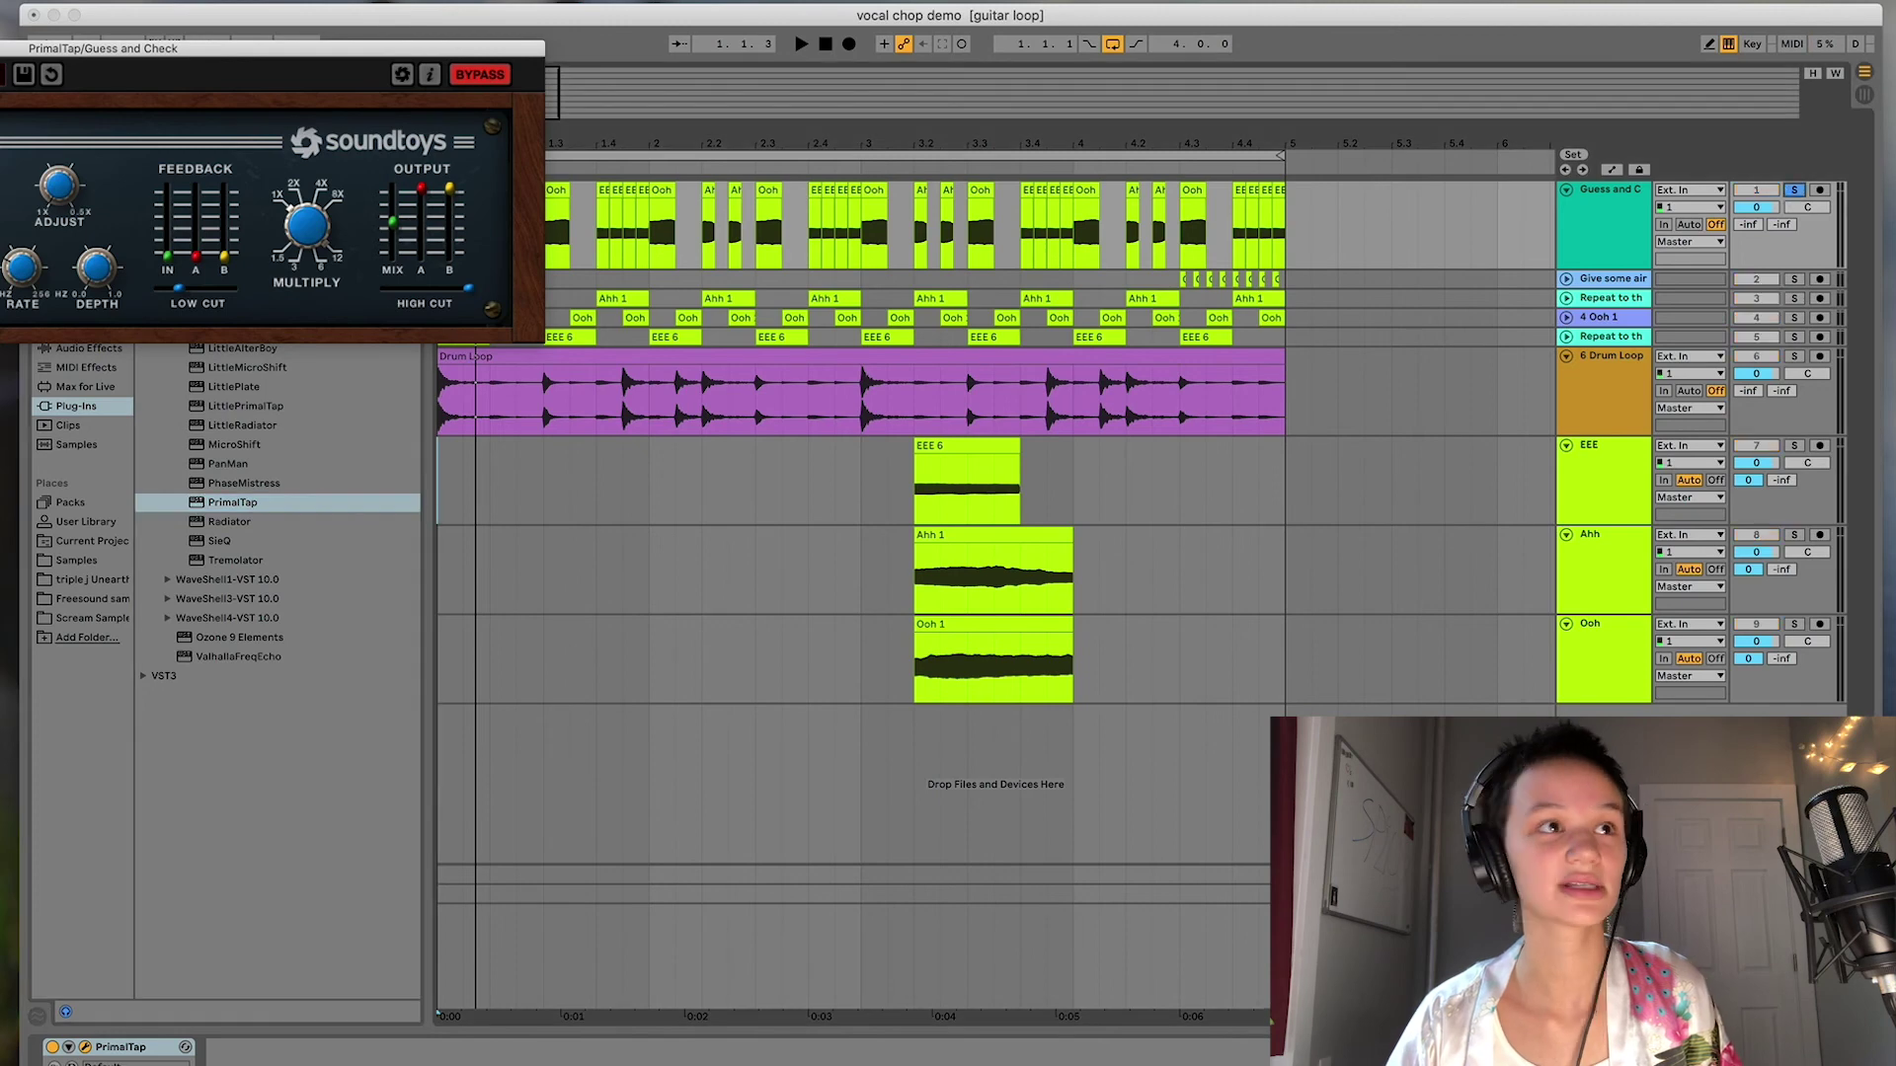
pyautogui.press('space')
pyautogui.doubleClick(1746, 226)
pyautogui.moveTo(1746, 226); pyautogui.dragTo(1746, 296)
# Re-enable PrimalTap, reset the Guess and Check level to 0, and close the PrimalTap window.
pyautogui.click(503, 74)
pyautogui.doubleClick(1747, 225)
pyautogui.click(309, 201)
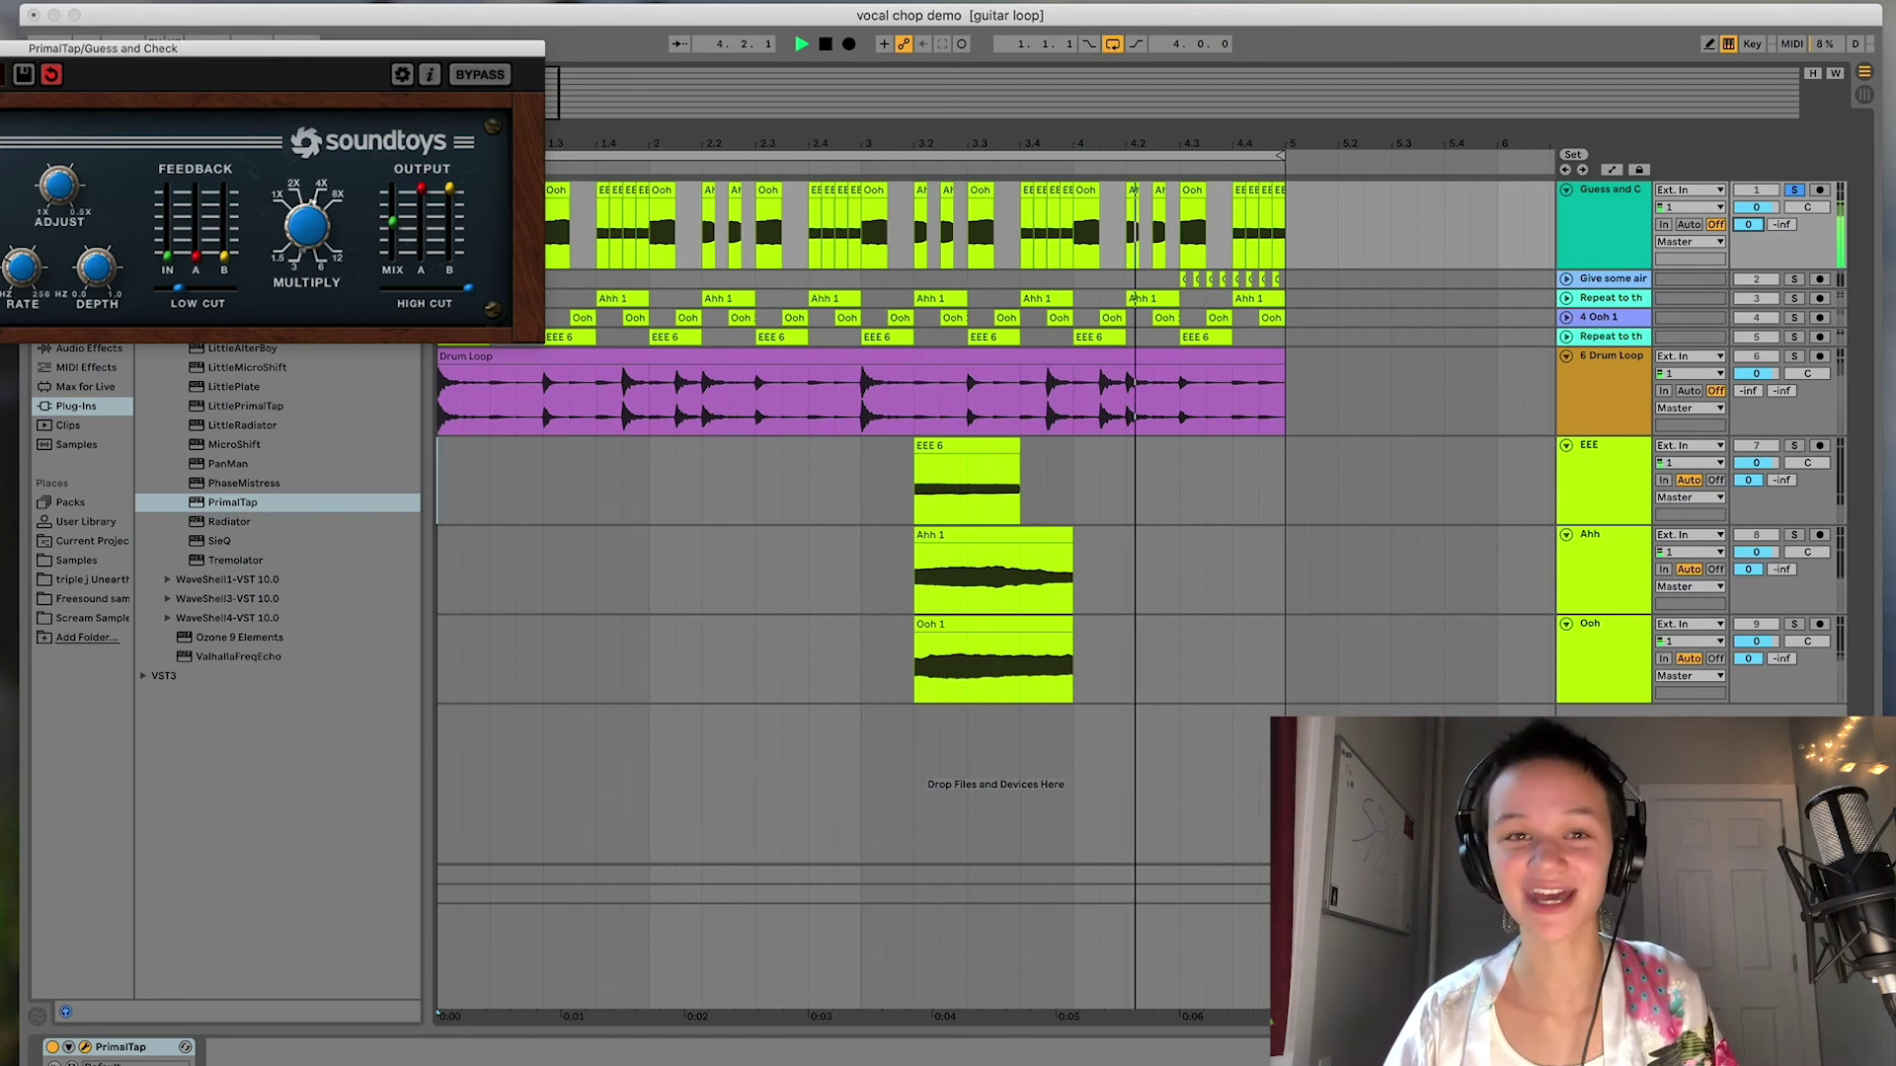
pyautogui.press('super+alt+p')
# Solo the Drum Loop with Guess and Check, raise its volume to 6.0 dB, then clear the solos.
pyautogui.click(1794, 357)
pyautogui.moveTo(1756, 374); pyautogui.dragTo(1757, 348)
pyautogui.click(1795, 191)
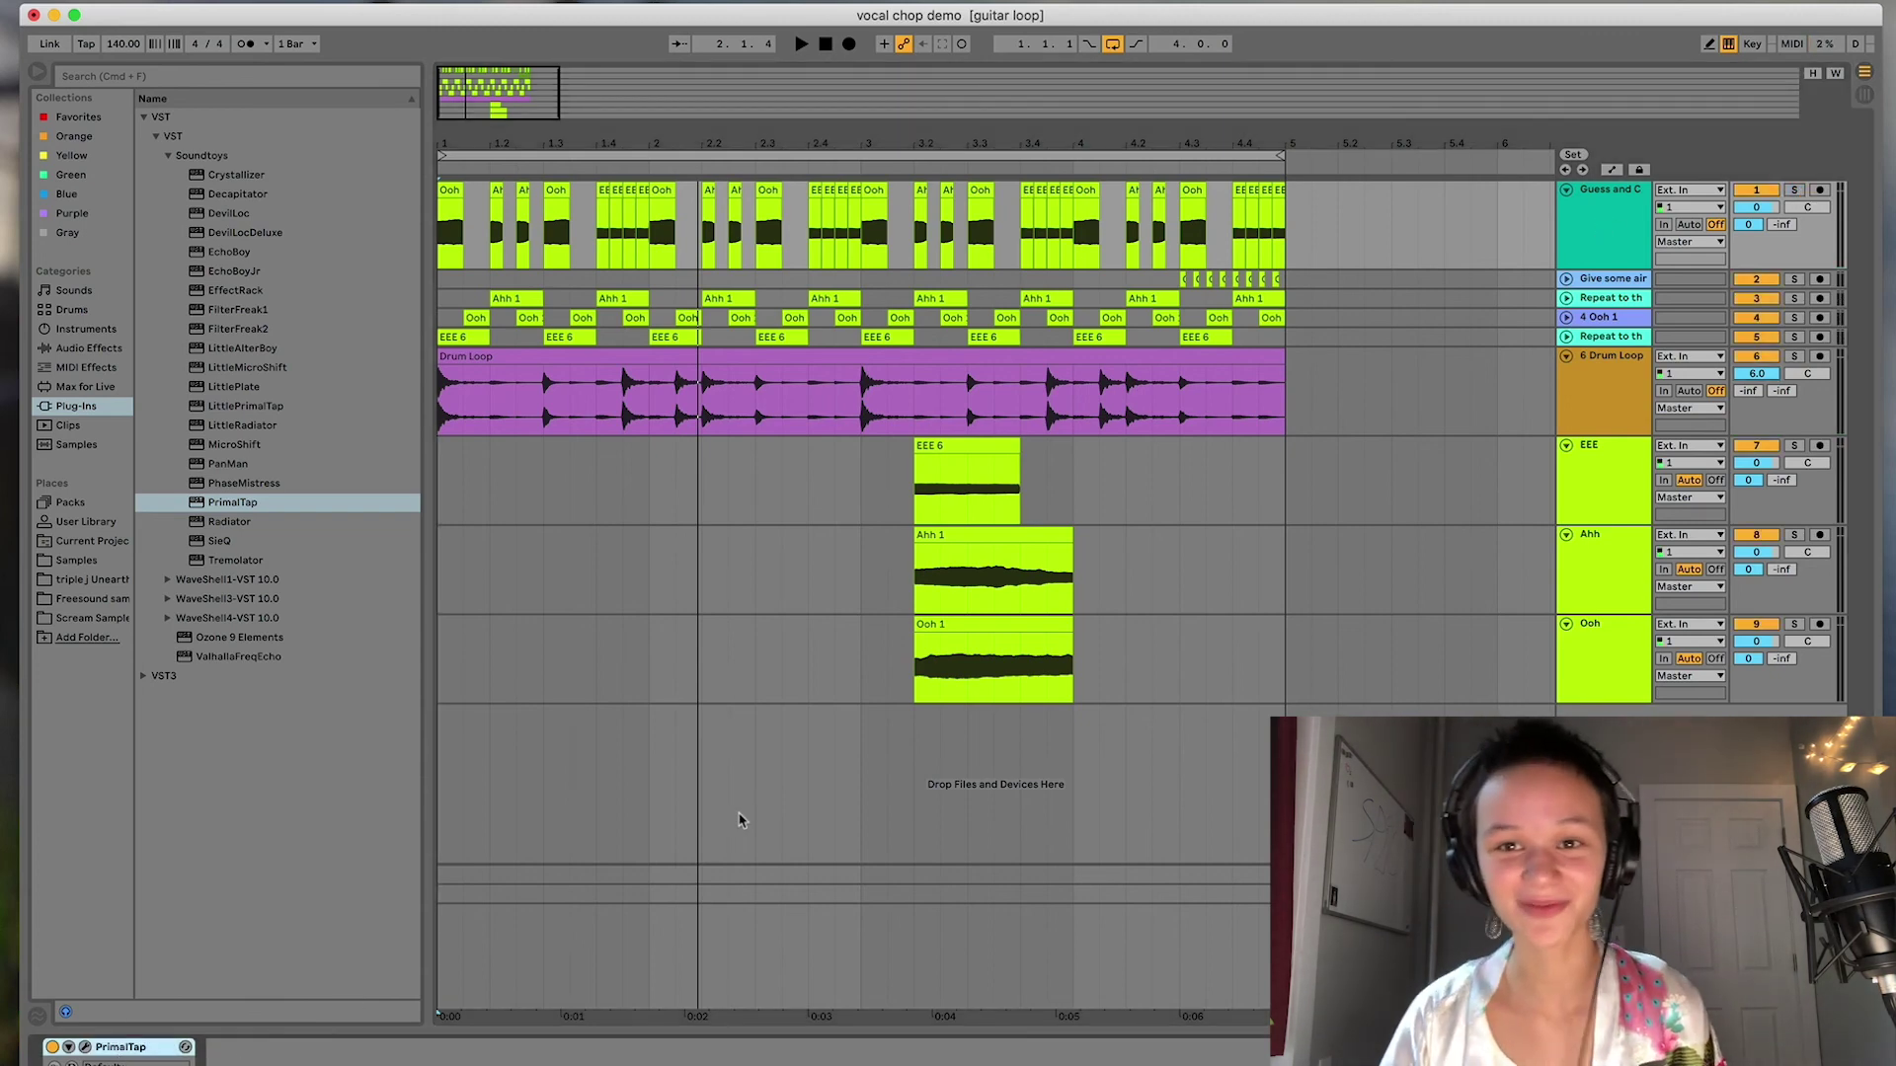